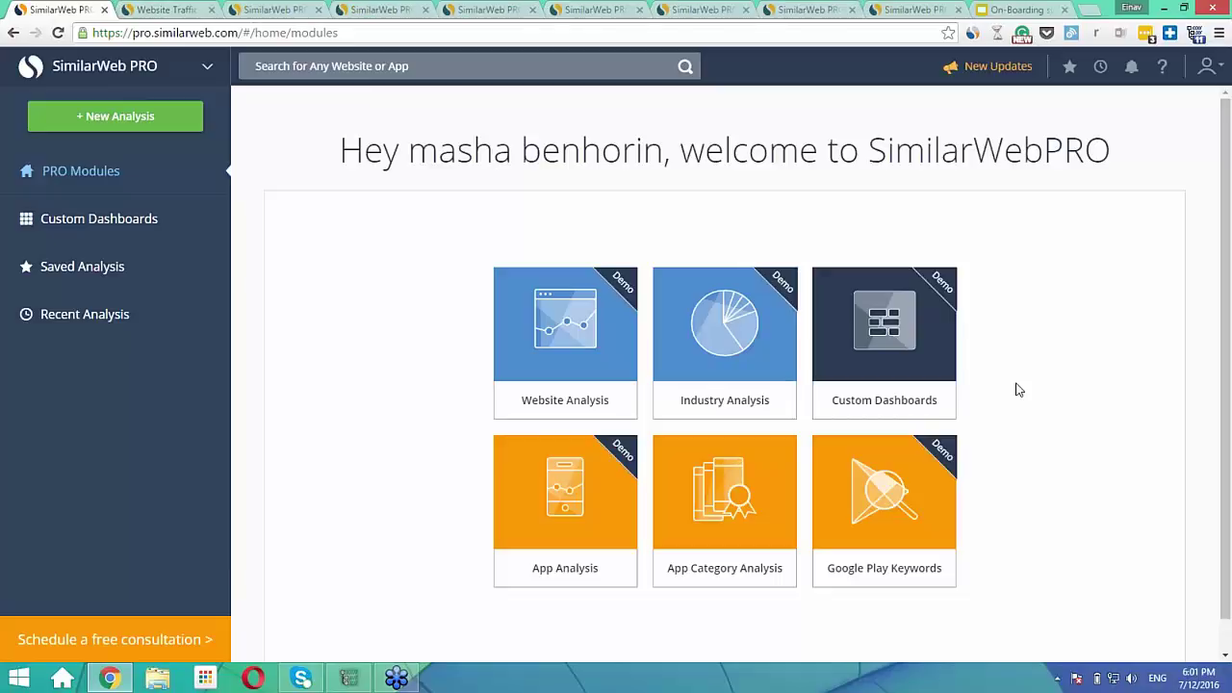
Step: Glance at the public SimilarWeb tab, then return to the PRO modules home page
key(ctrl+Tab)
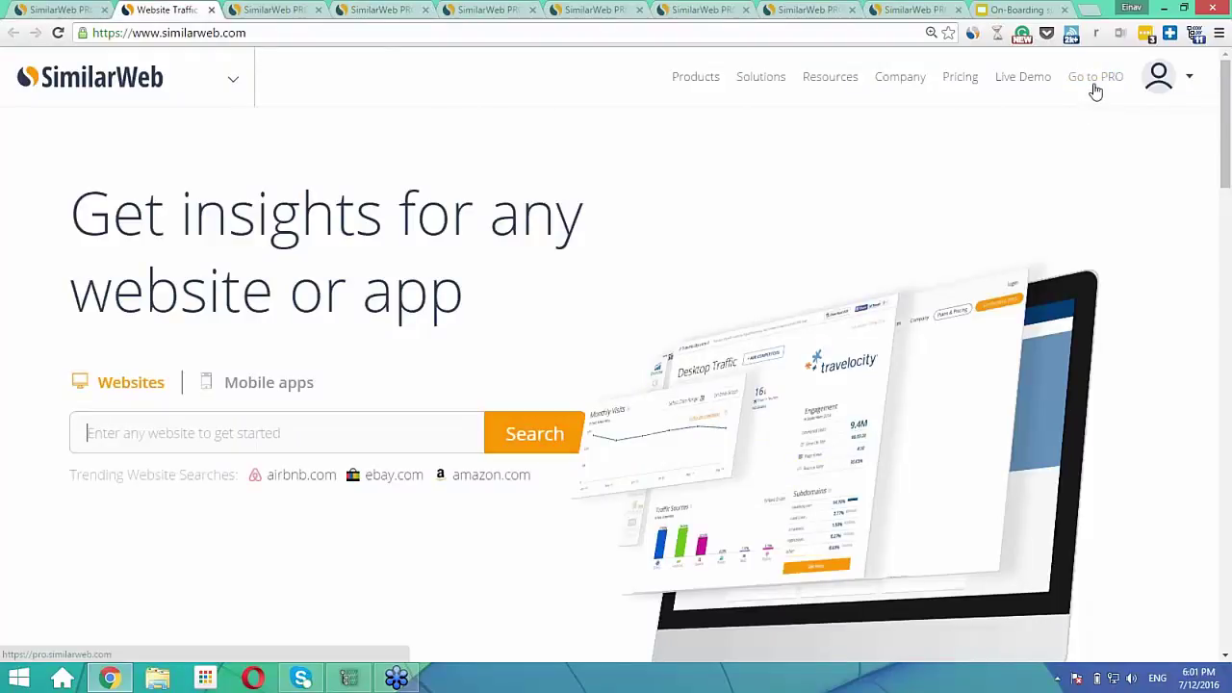
key(ctrl+shift+Tab)
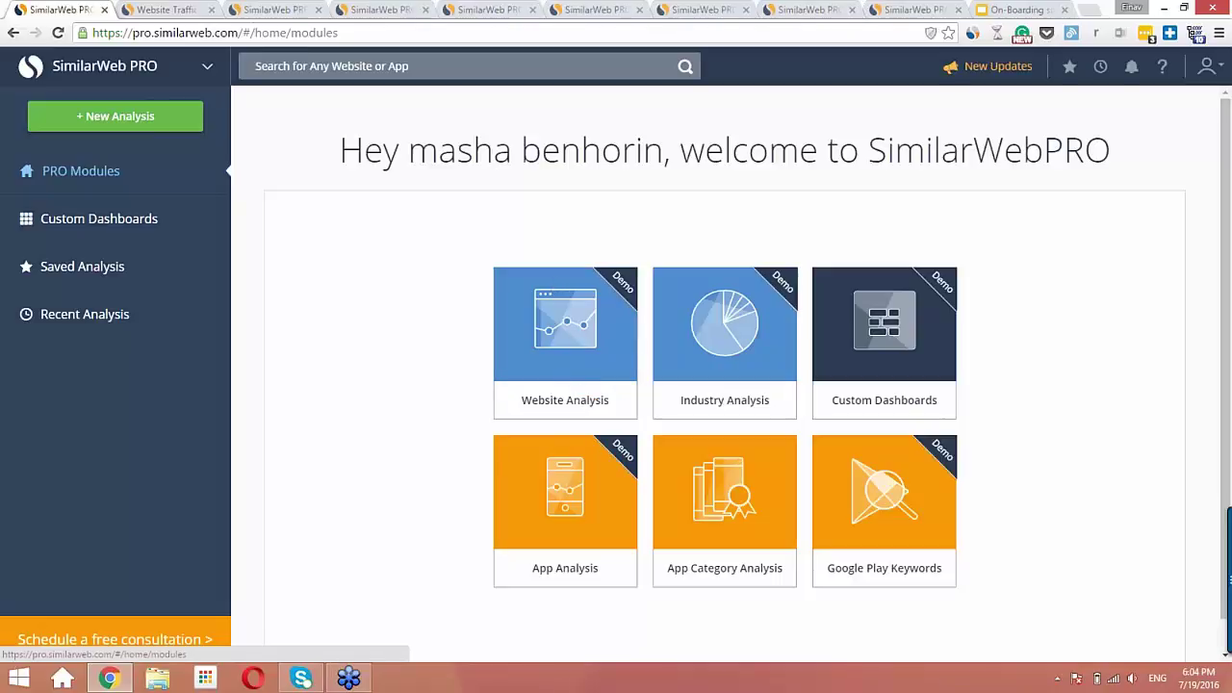
Step: Search for 'target' and open the target.com Audience Overview
click(447, 67)
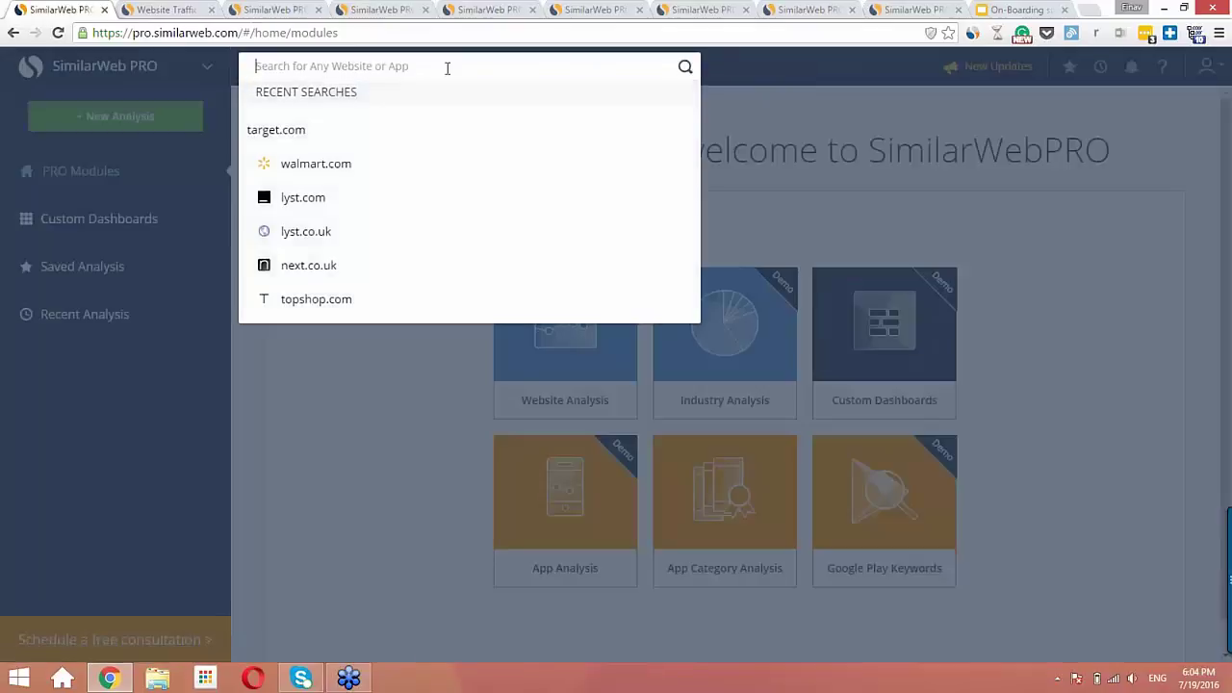
text(target)
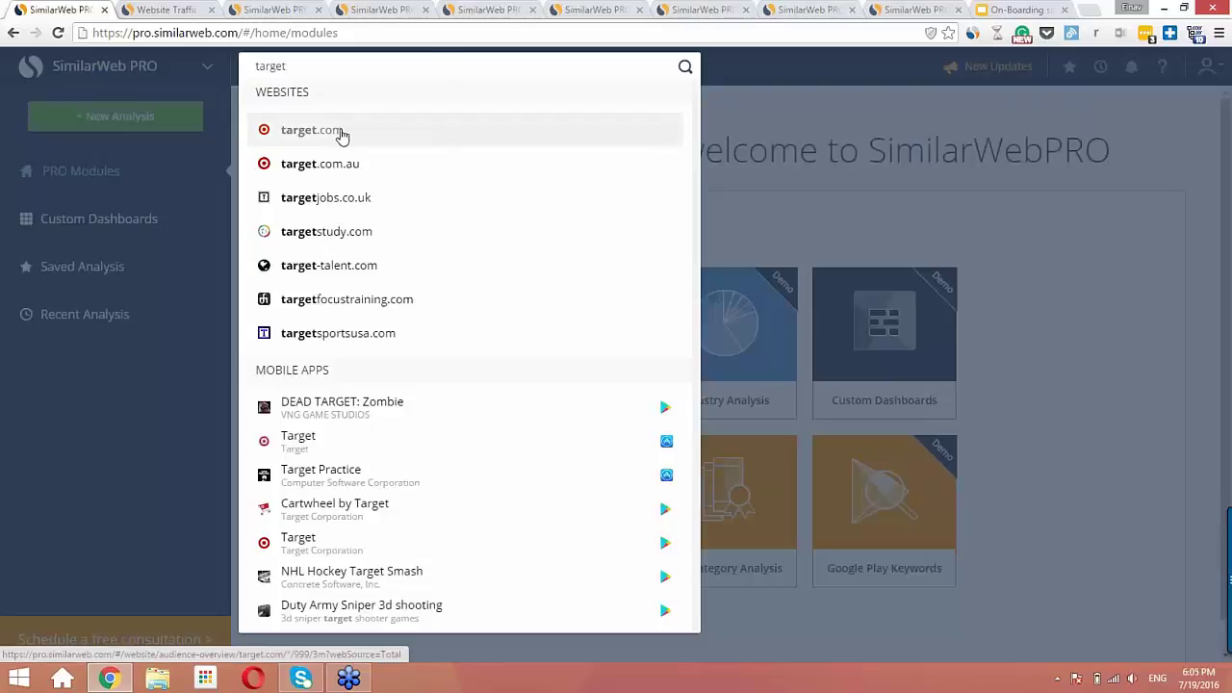
click(342, 134)
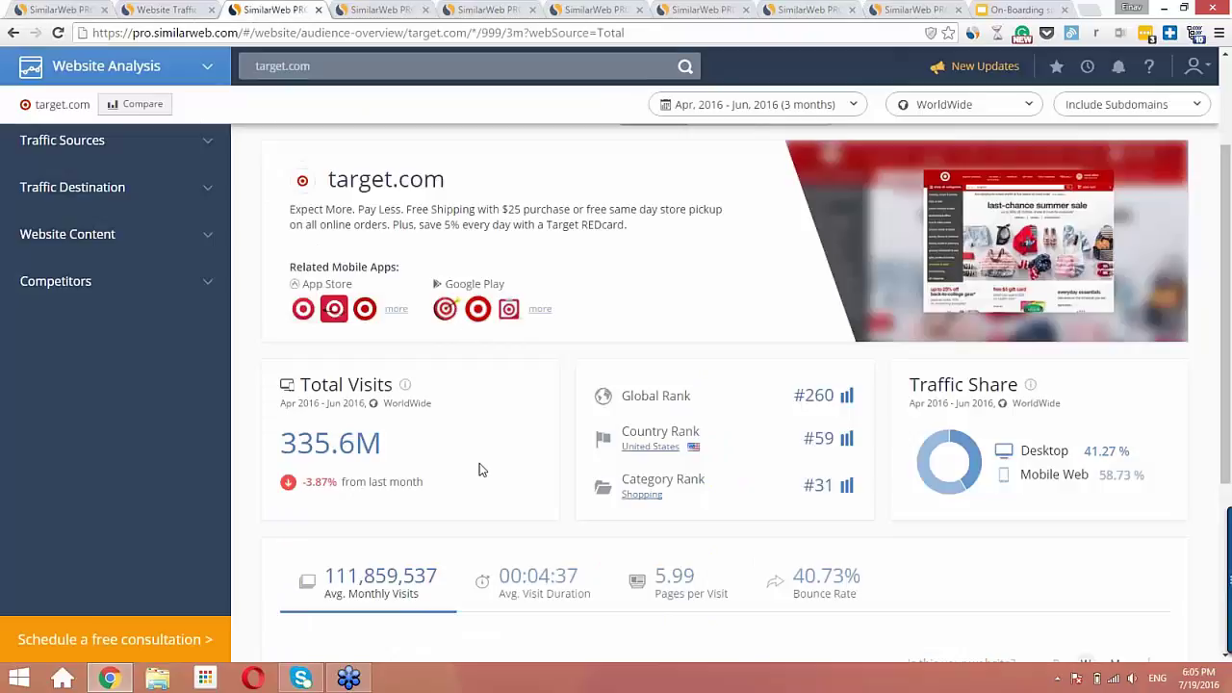
scroll(303, 380, up, 2)
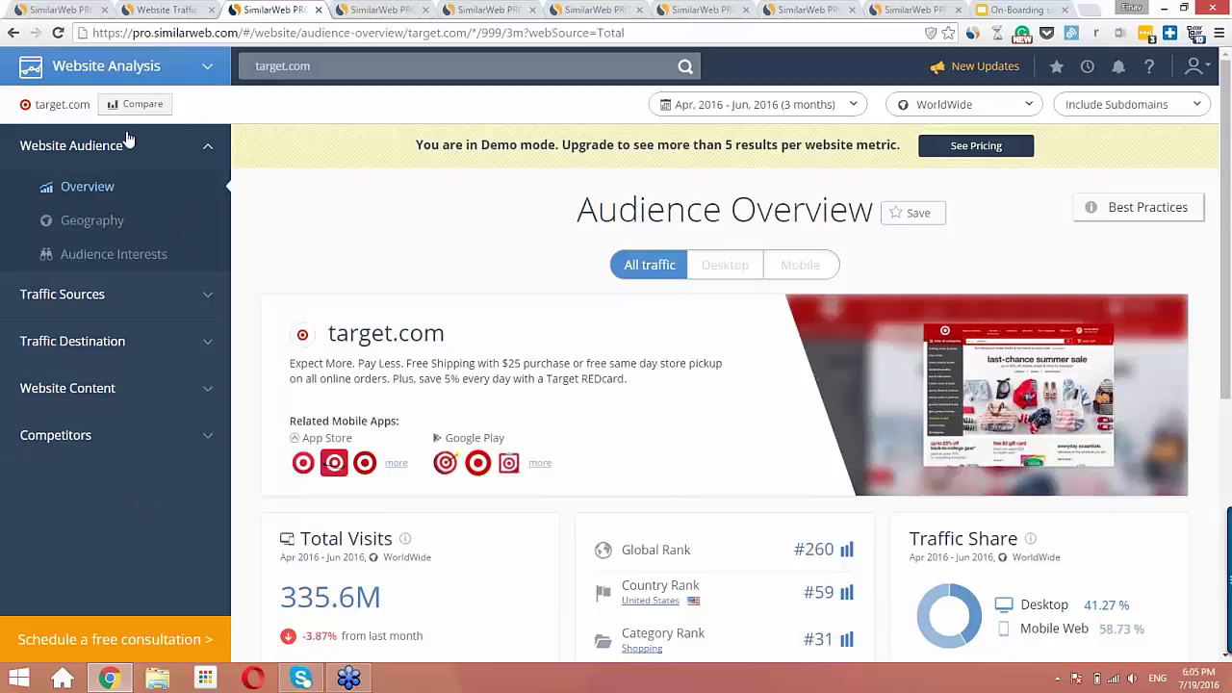
Step: Expand the Traffic Sources and Traffic Destination report groups in the sidebar
click(209, 302)
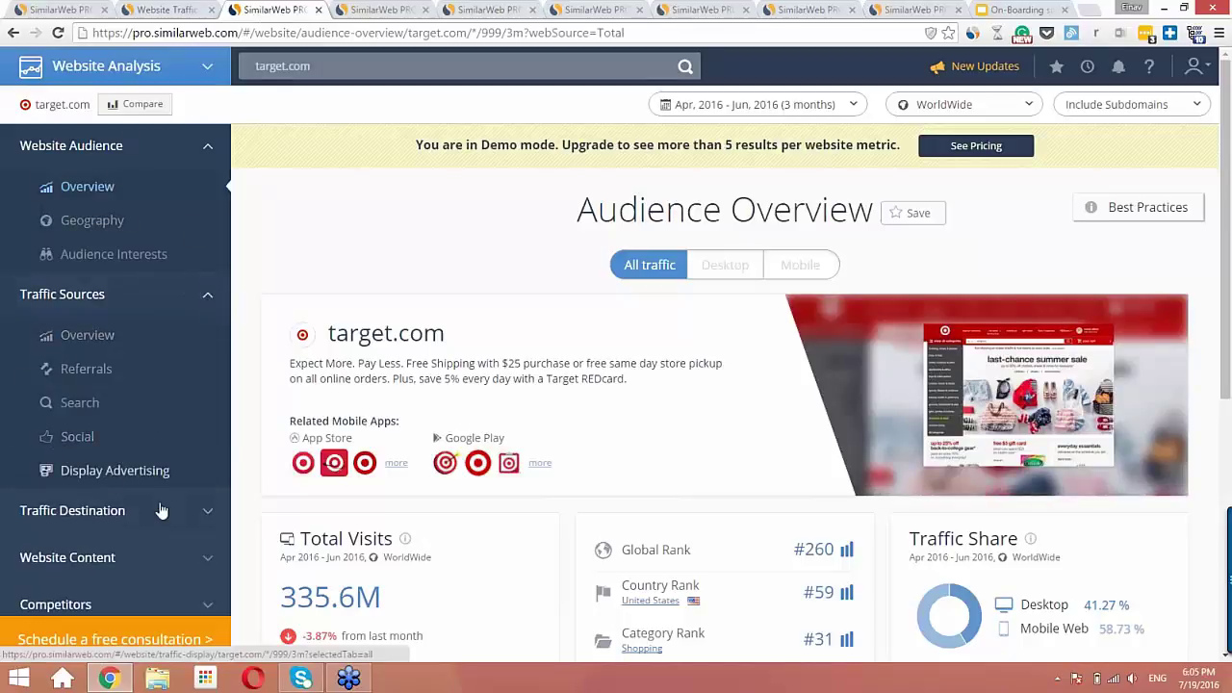
click(209, 521)
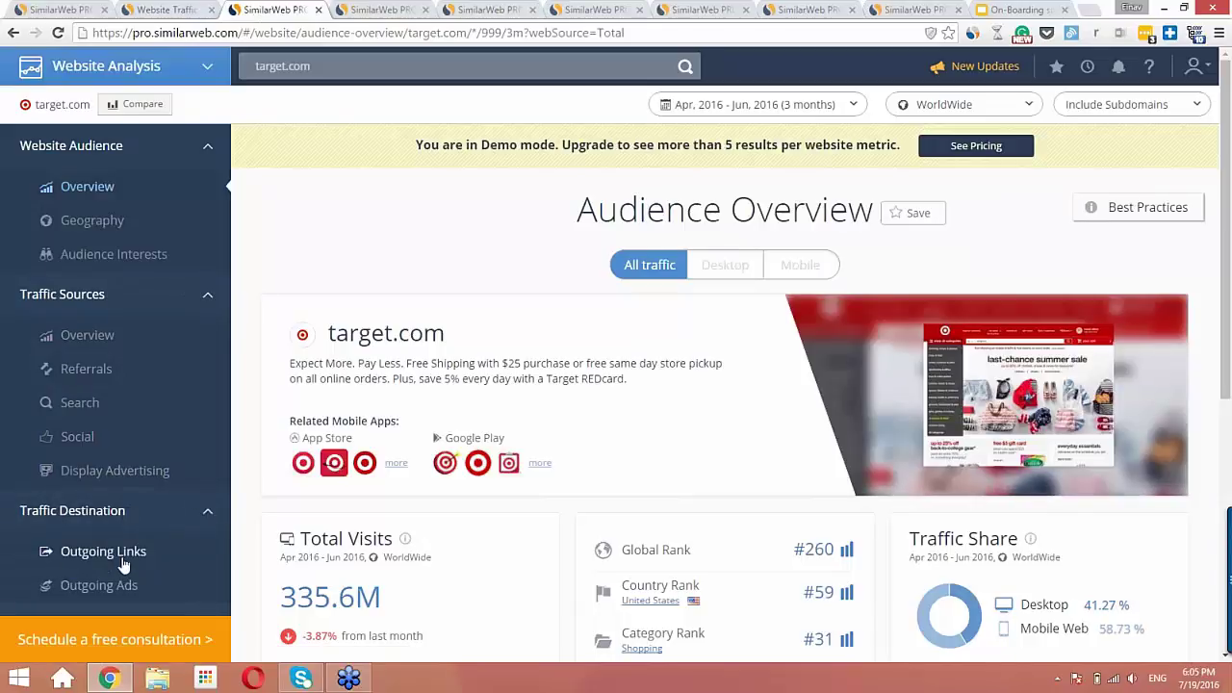
scroll(125, 564, down, 1)
scroll(121, 559, down, 2)
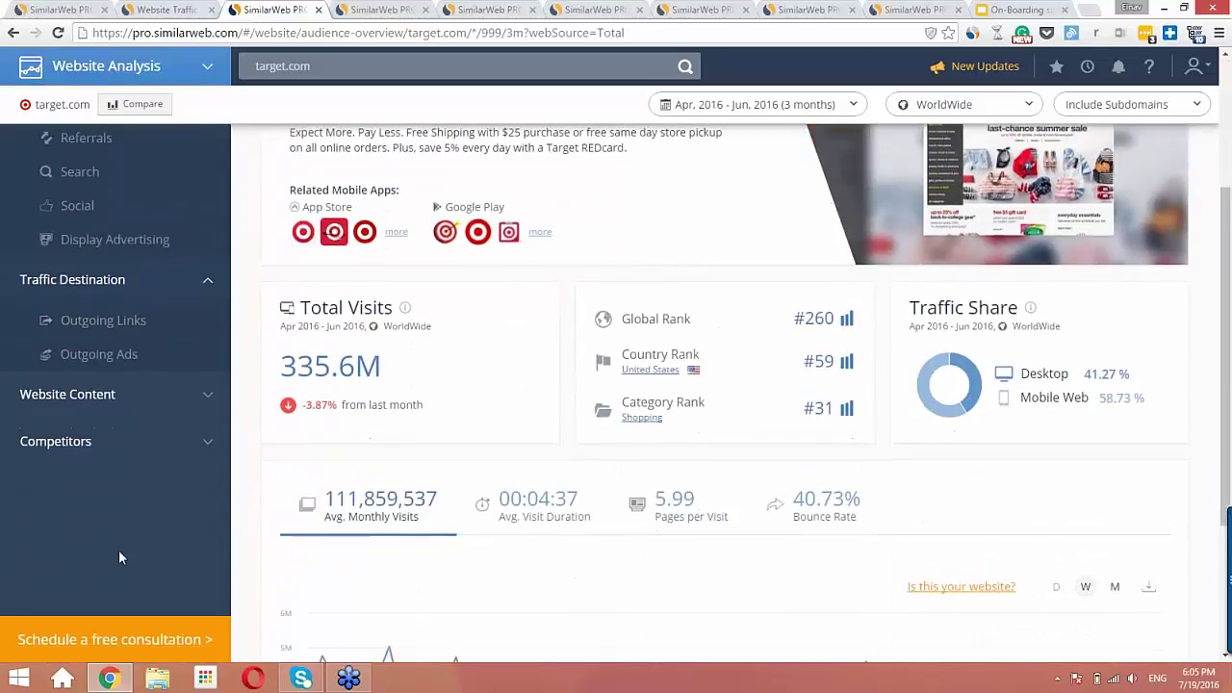
scroll(118, 557, up, 3)
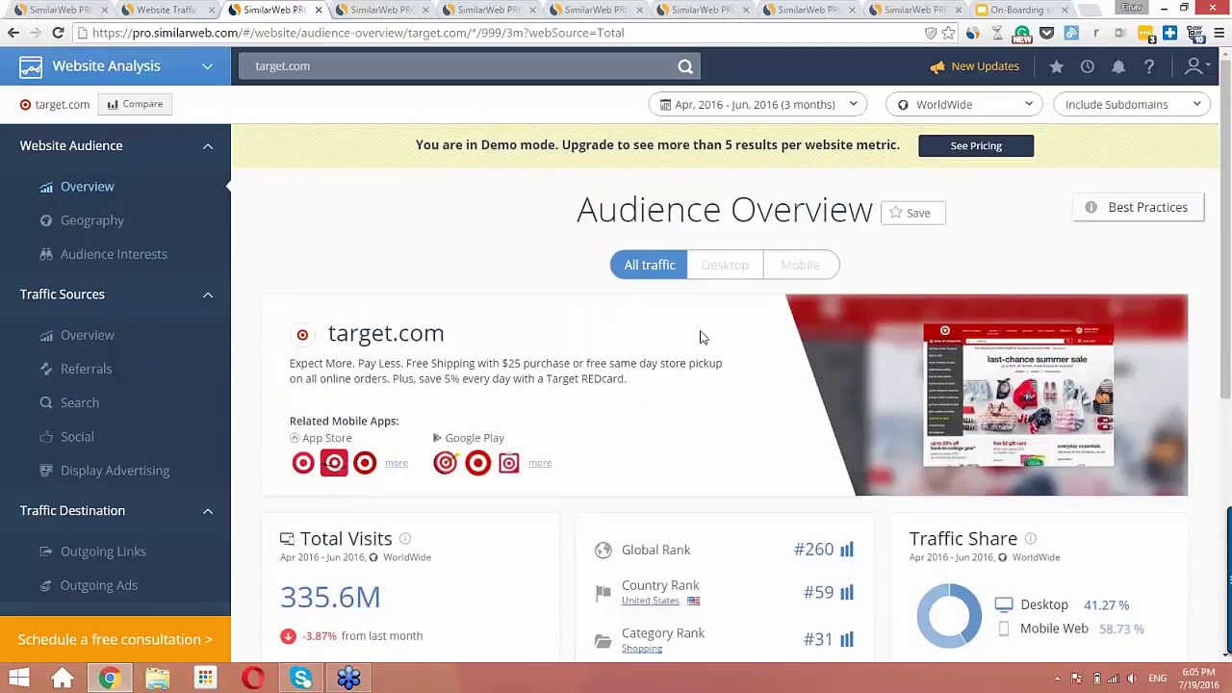
Step: Keep the filters at Last 3 months and WorldWide, then show the Include Subdomains options
click(853, 106)
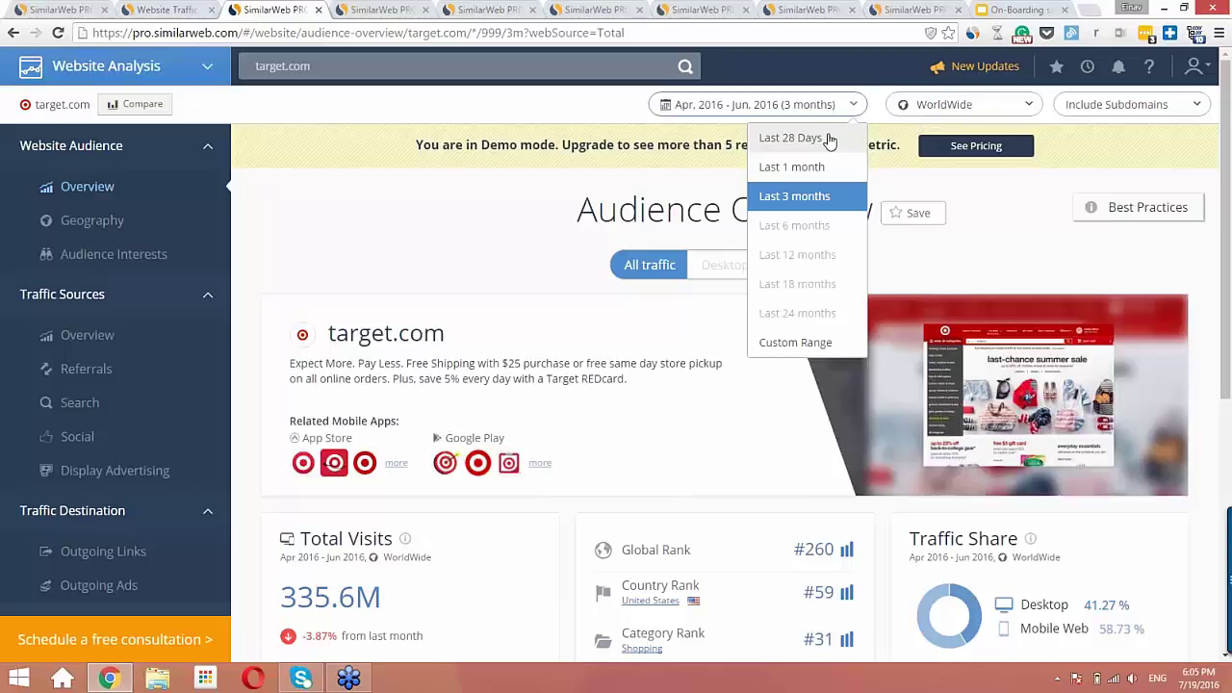
click(816, 198)
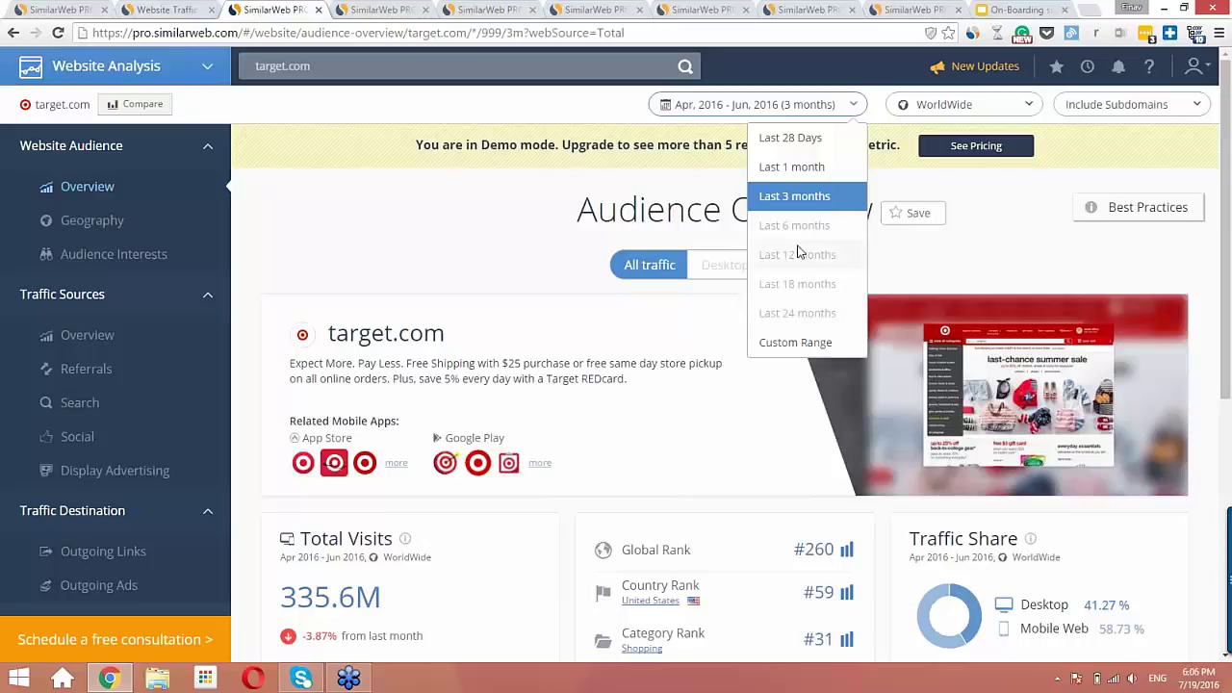
click(814, 197)
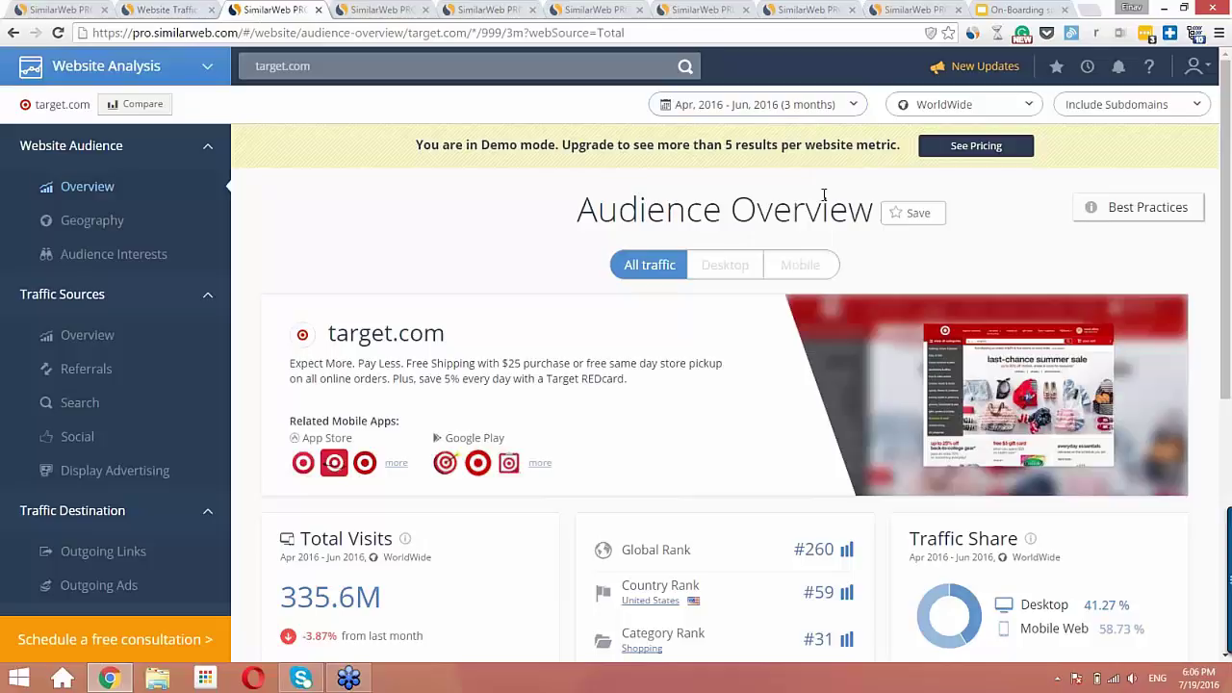
click(1029, 106)
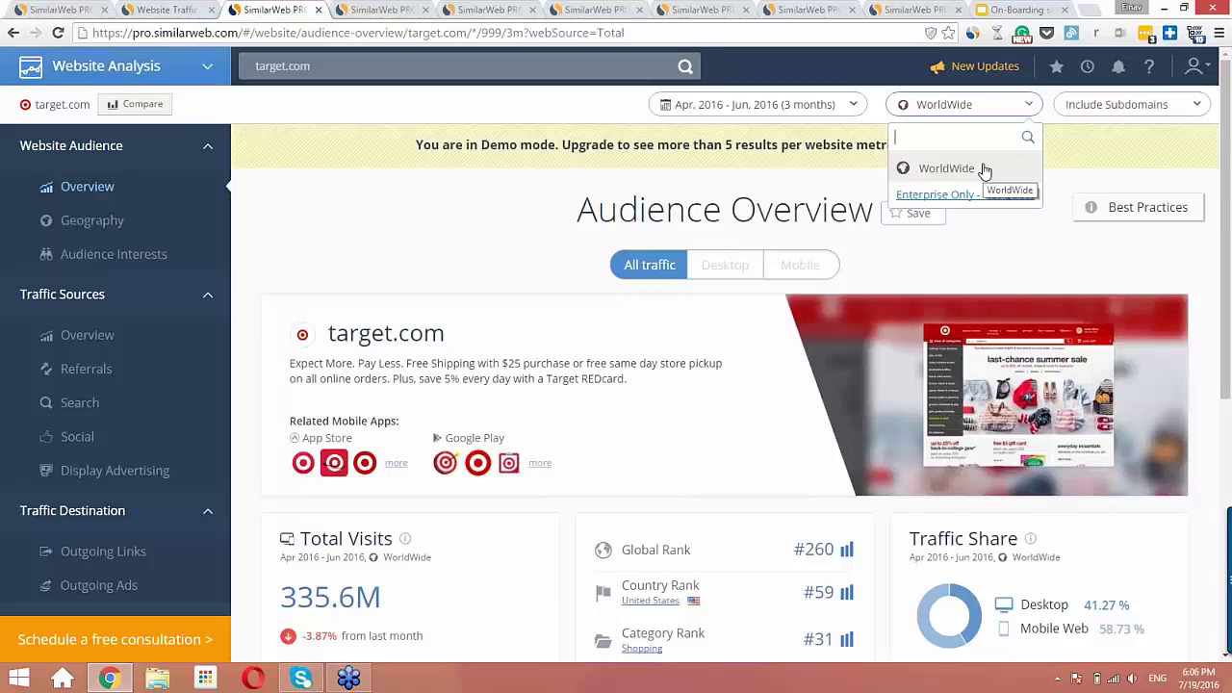
click(984, 169)
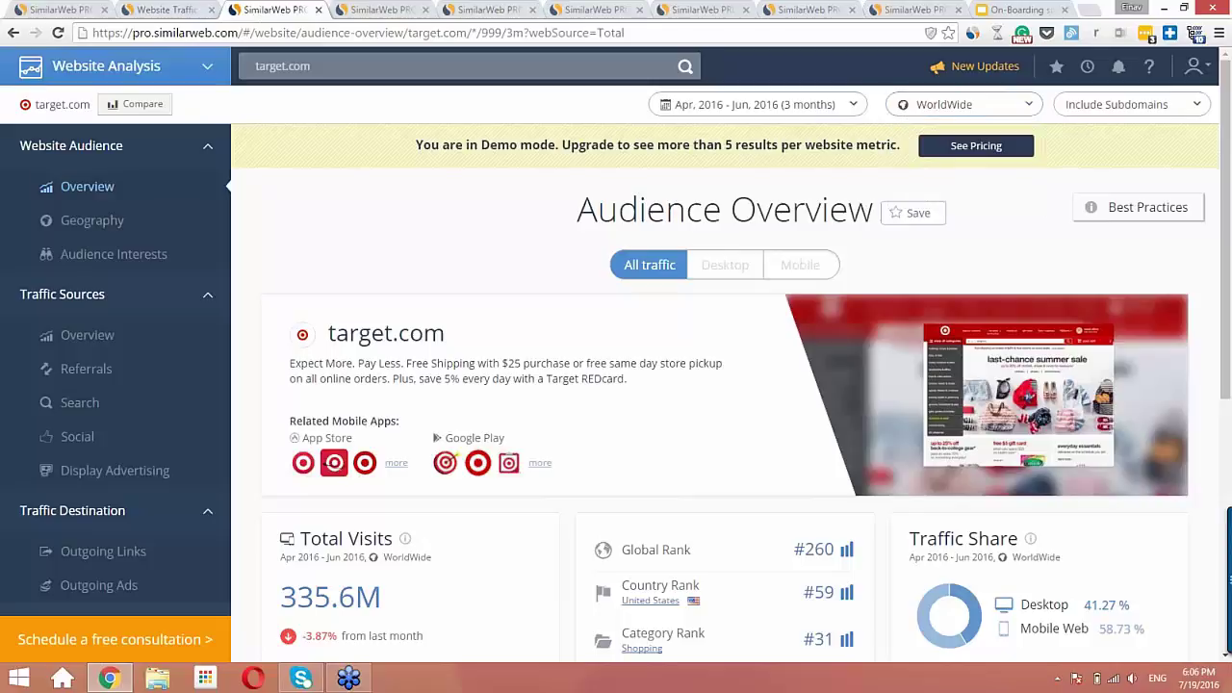
click(1192, 106)
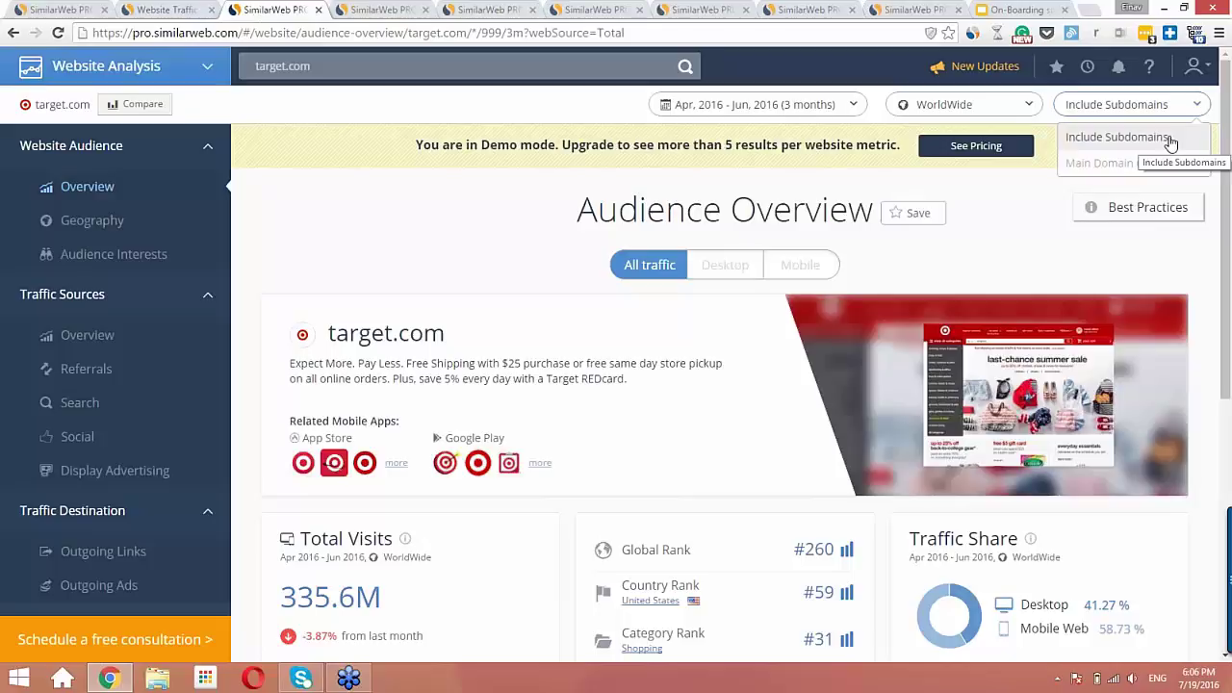
Step: Keep Include Subdomains selected and scroll to the 41.27% desktop / 58.73% mobile split
click(1170, 140)
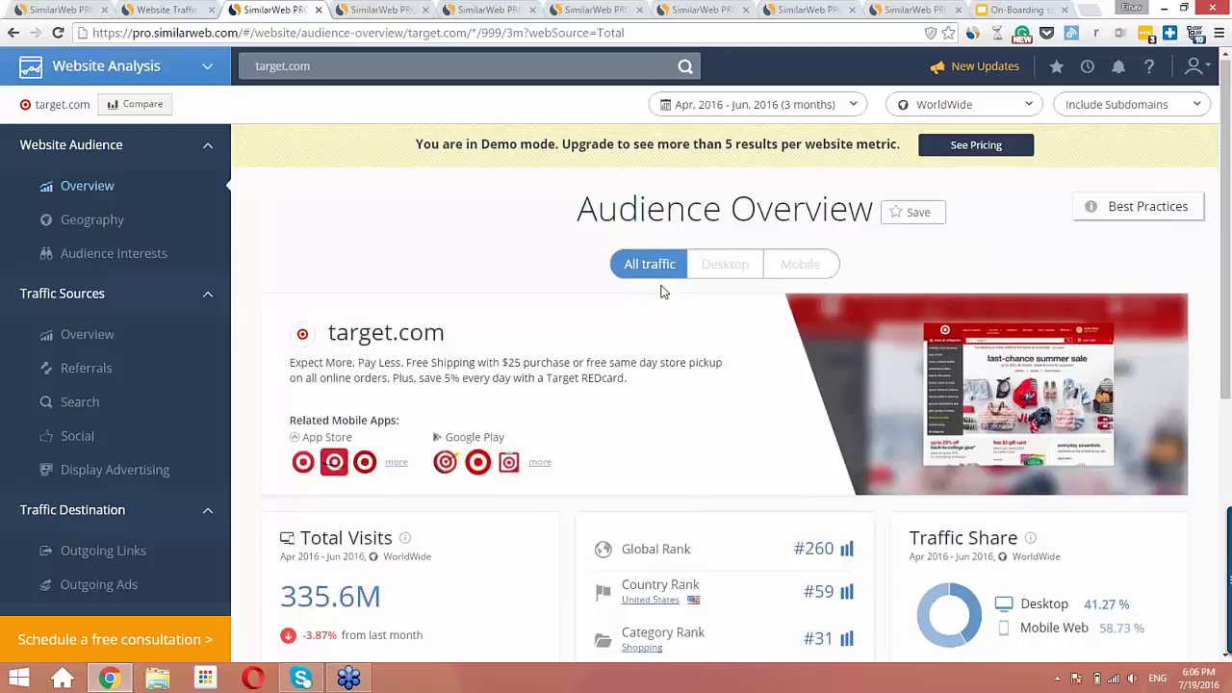
scroll(962, 414, down, 1)
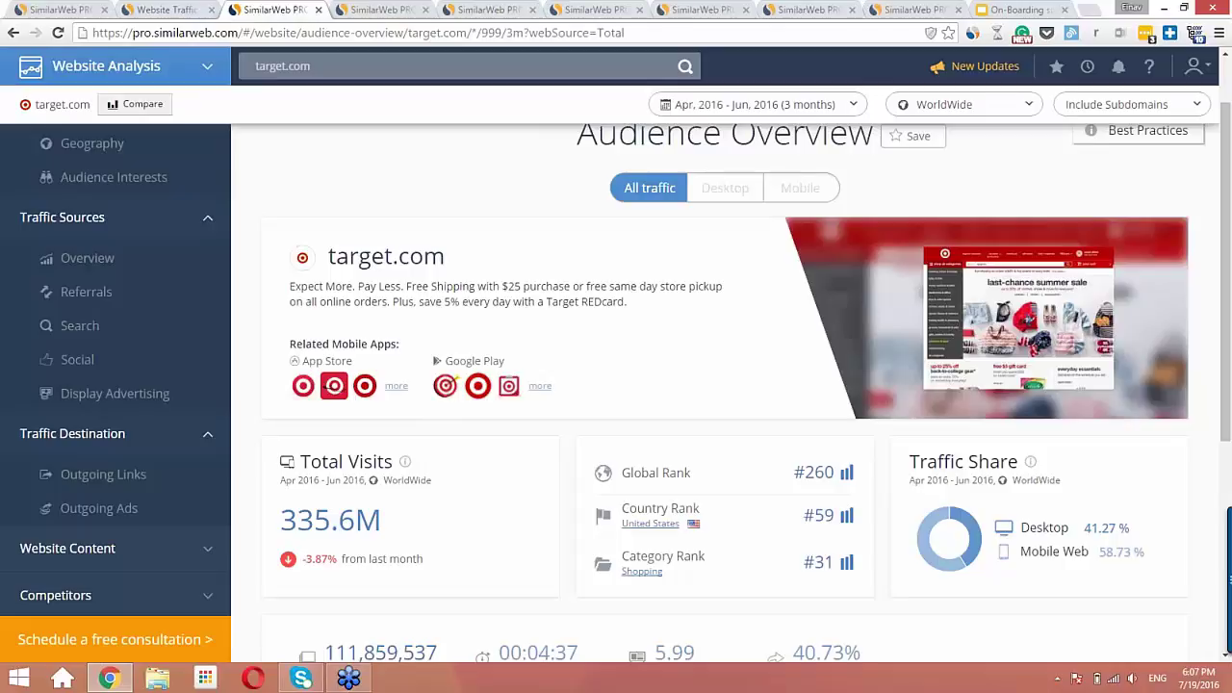
Step: Add walmart.com from Similar Sites as a competitor and update the comparison
click(139, 104)
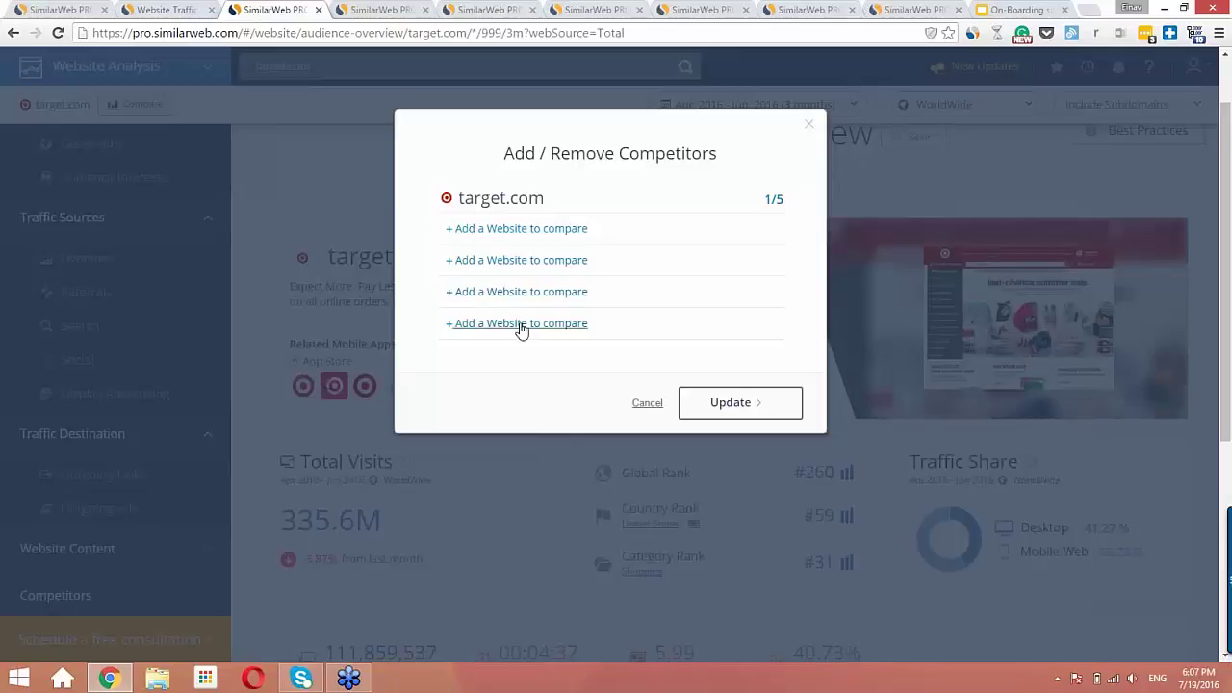
click(501, 236)
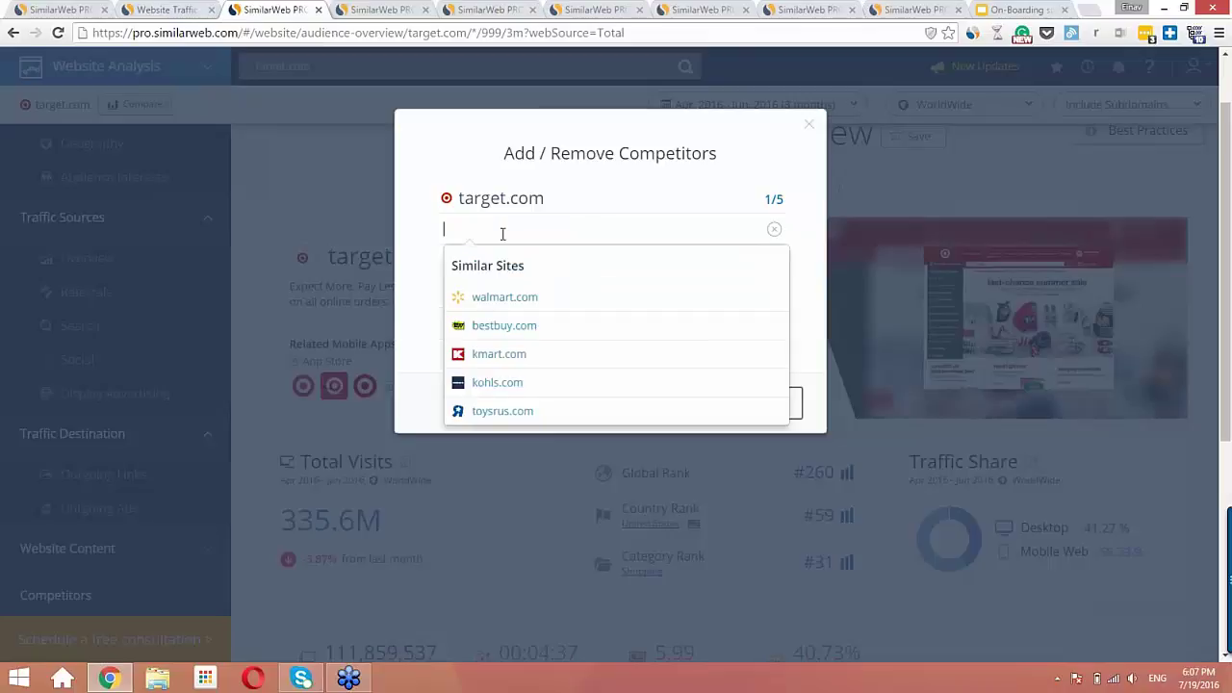
click(504, 299)
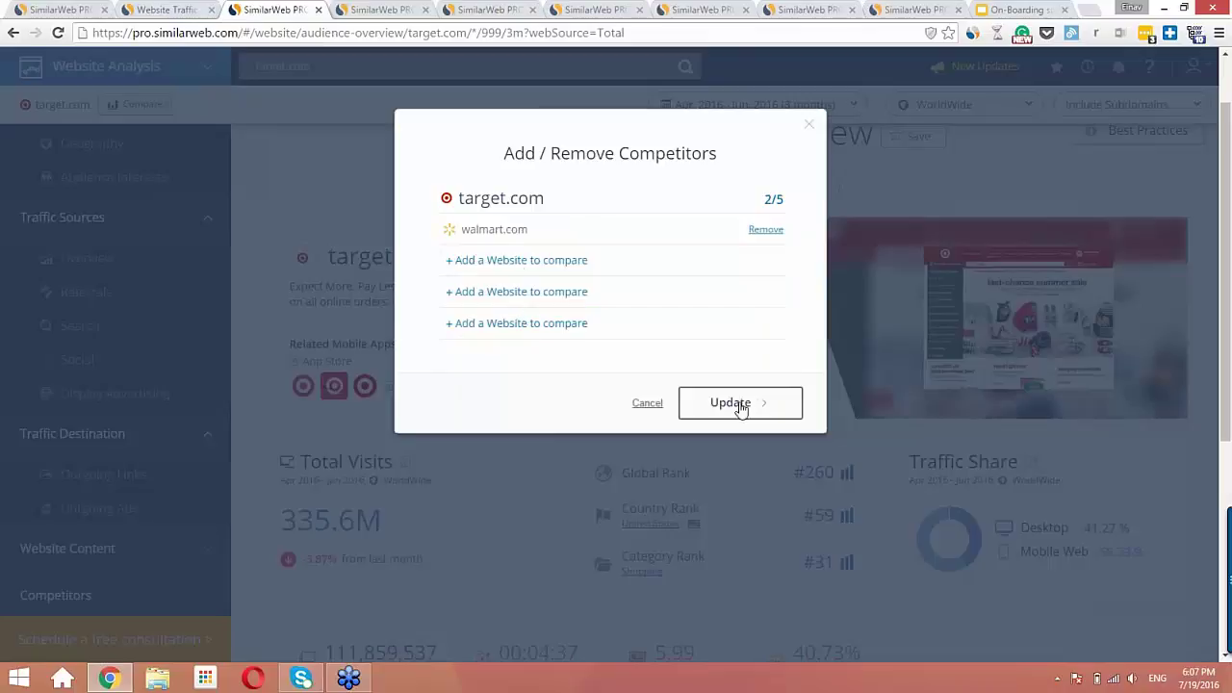
click(738, 405)
click(386, 14)
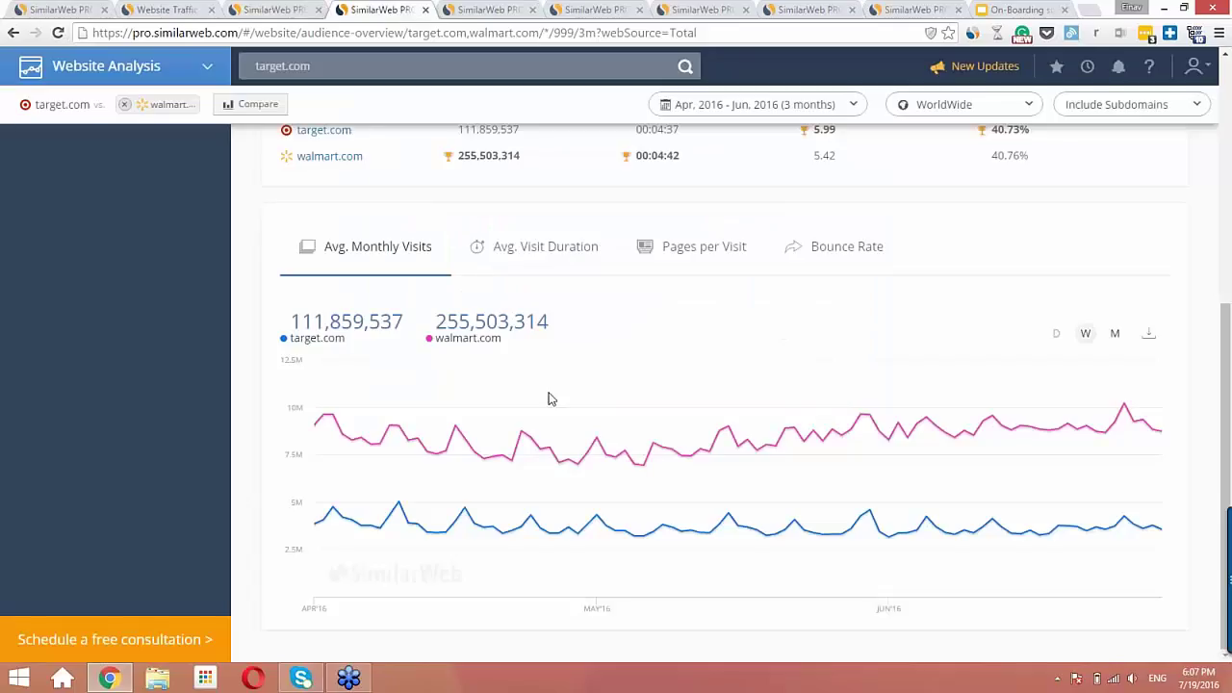
scroll(557, 397, up, 5)
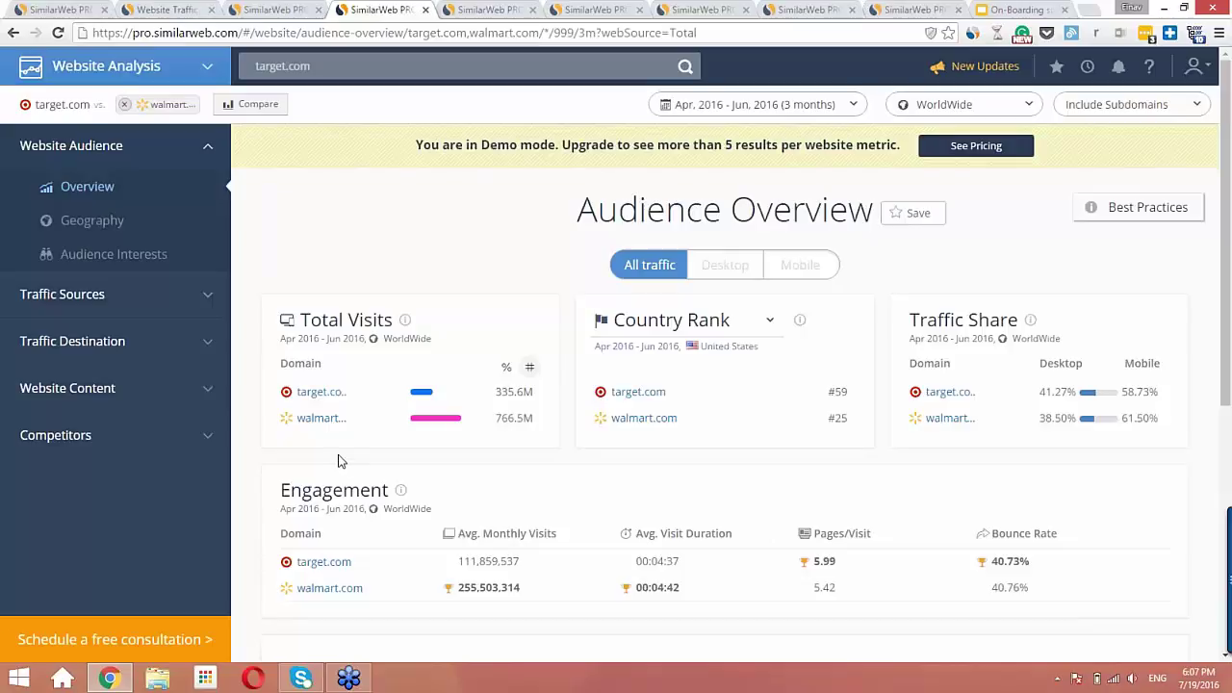
Step: Chart average visit duration and pages per visit for both sites, then scroll back up
mouse_move(325, 426)
scroll(1108, 435, down, 3)
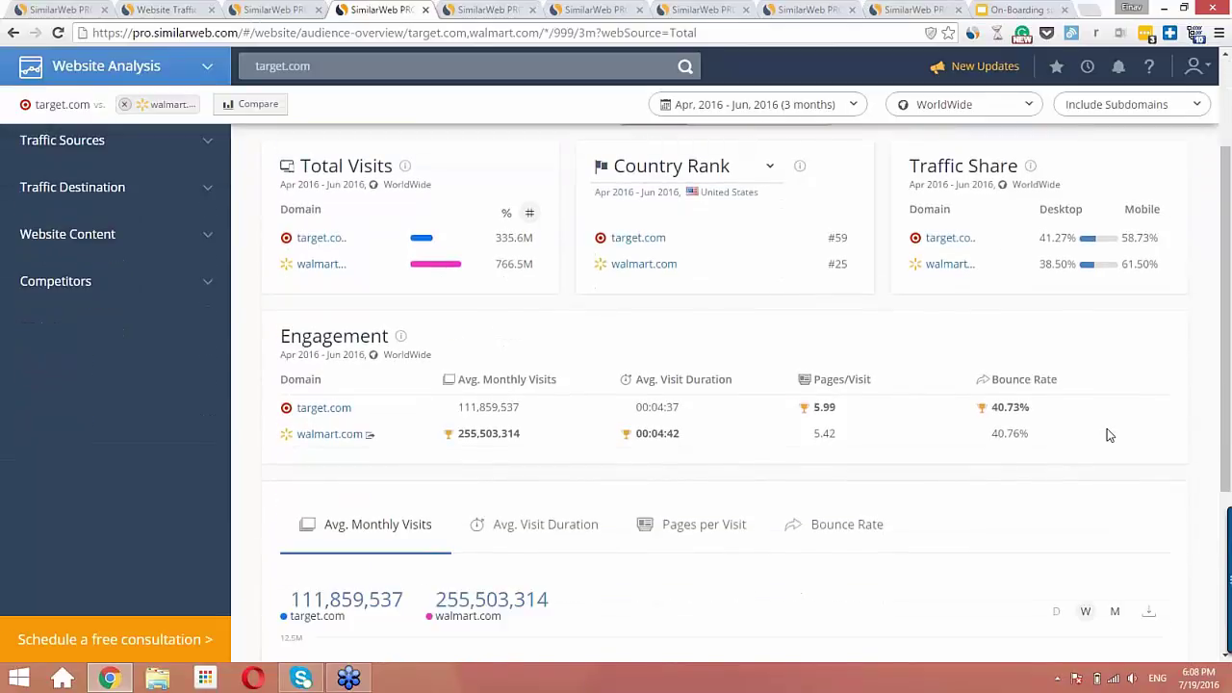
scroll(1107, 435, down, 1)
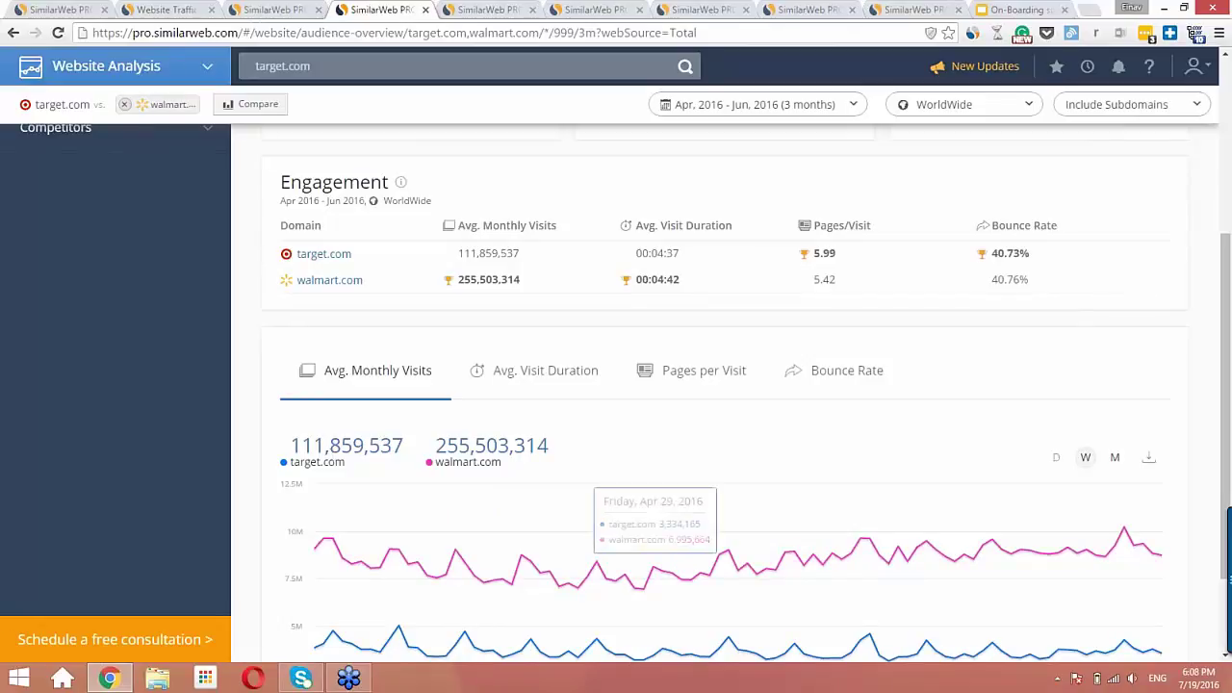
click(556, 385)
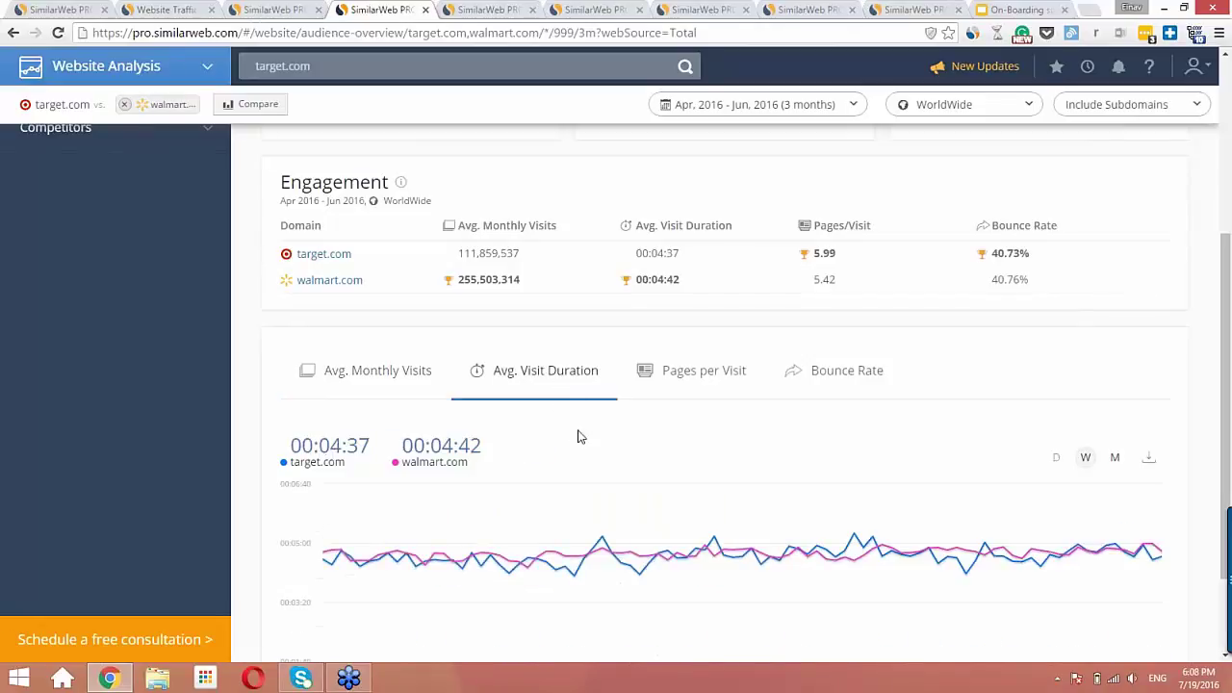
scroll(578, 437, down, 1)
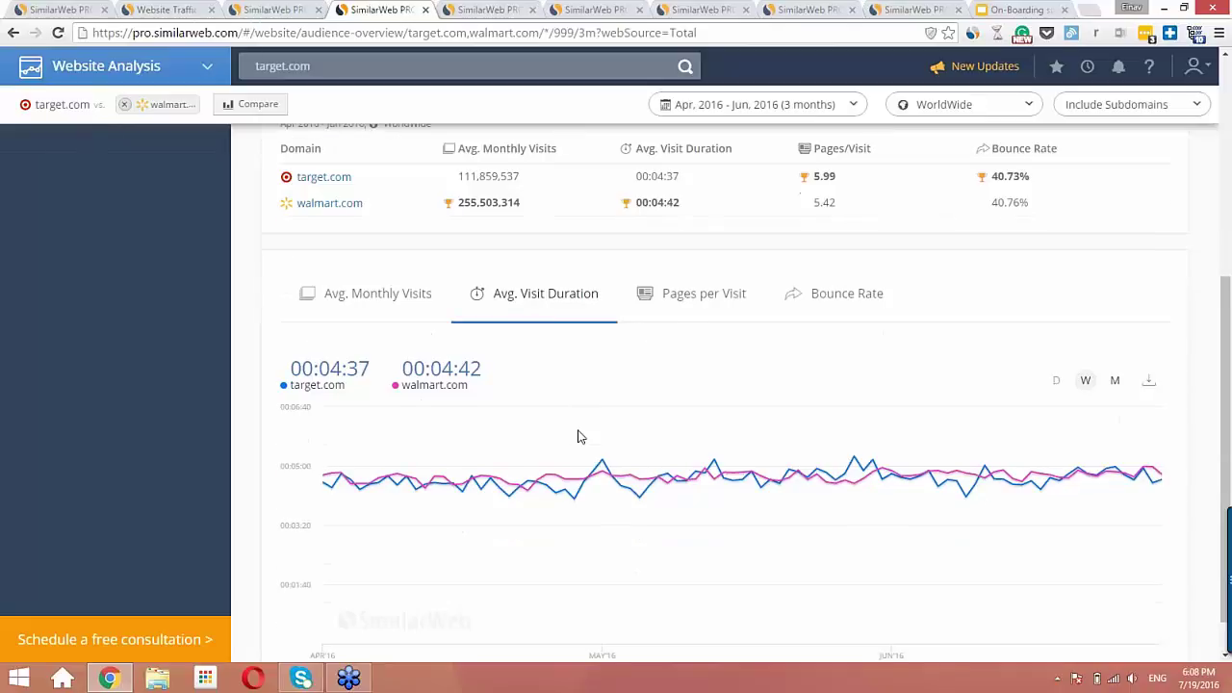
scroll(577, 434, down, 1)
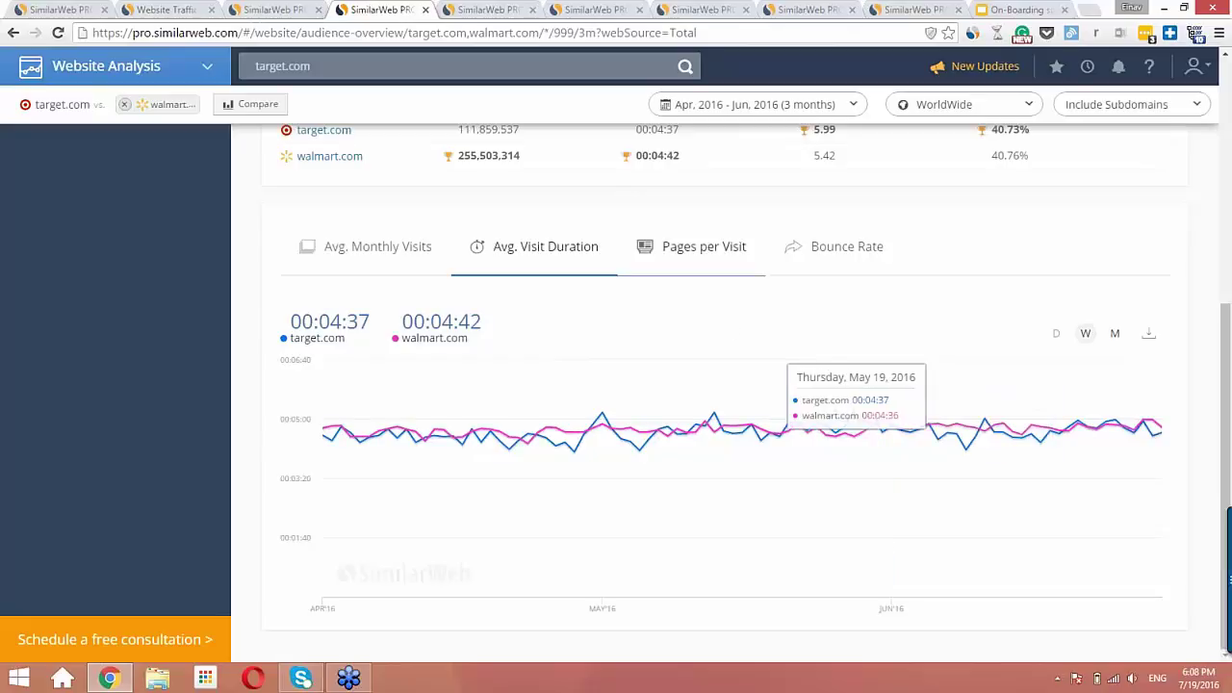
click(710, 260)
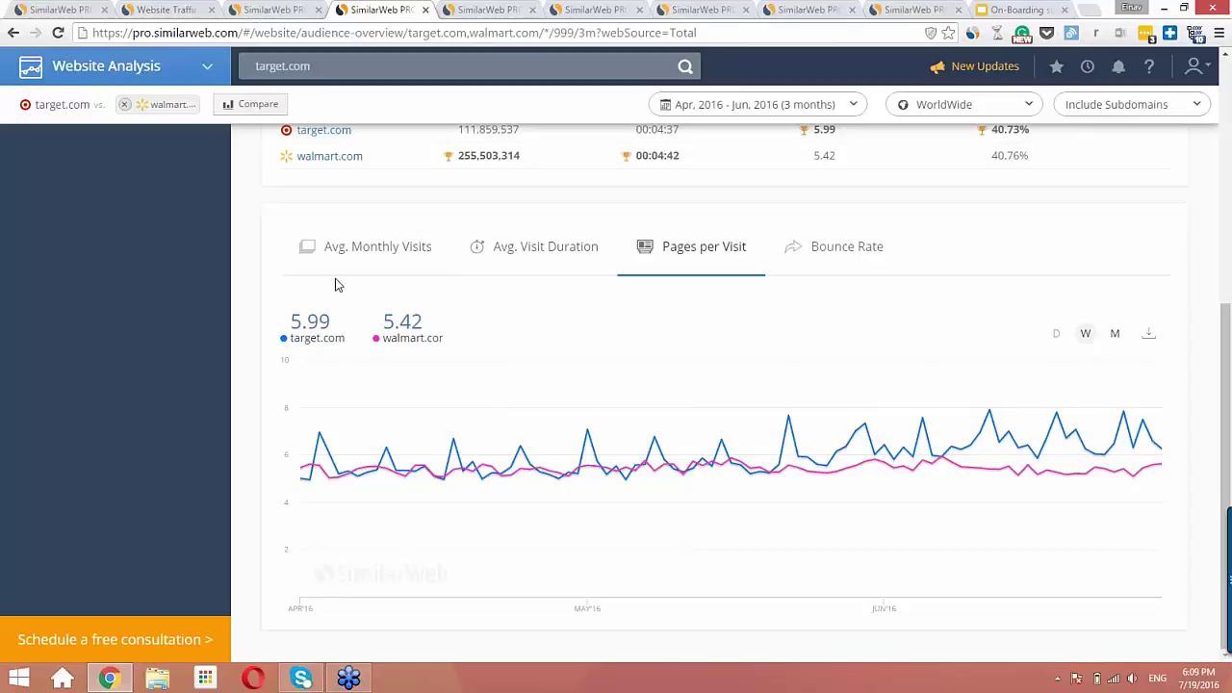
scroll(336, 284, up, 4)
scroll(297, 335, up, 1)
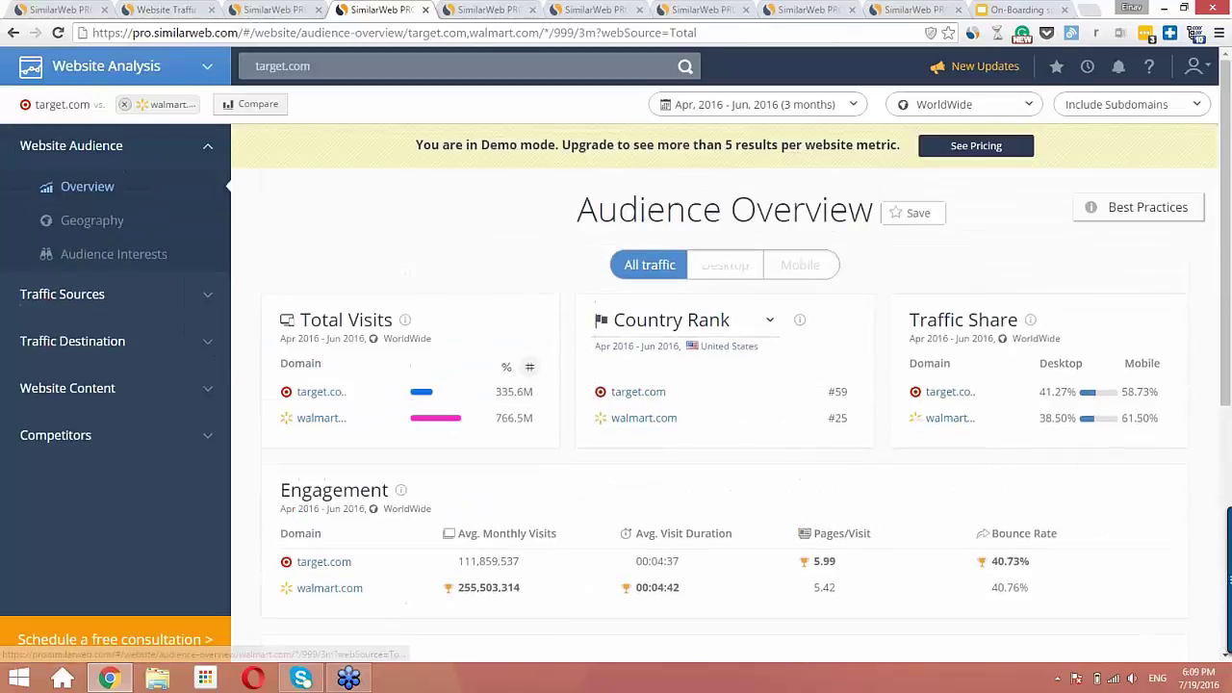
Step: Open the Traffic Sources Overview and inspect channel shares, e.g. organic 31.29% vs 68.71%
click(208, 295)
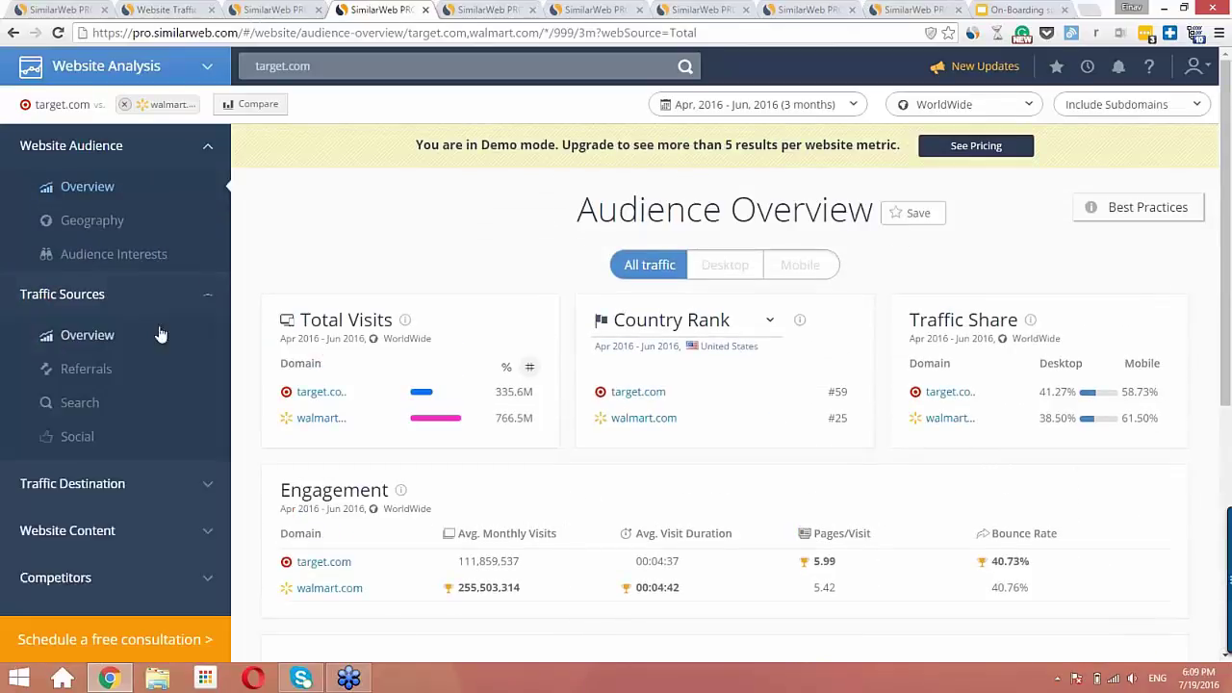
click(99, 334)
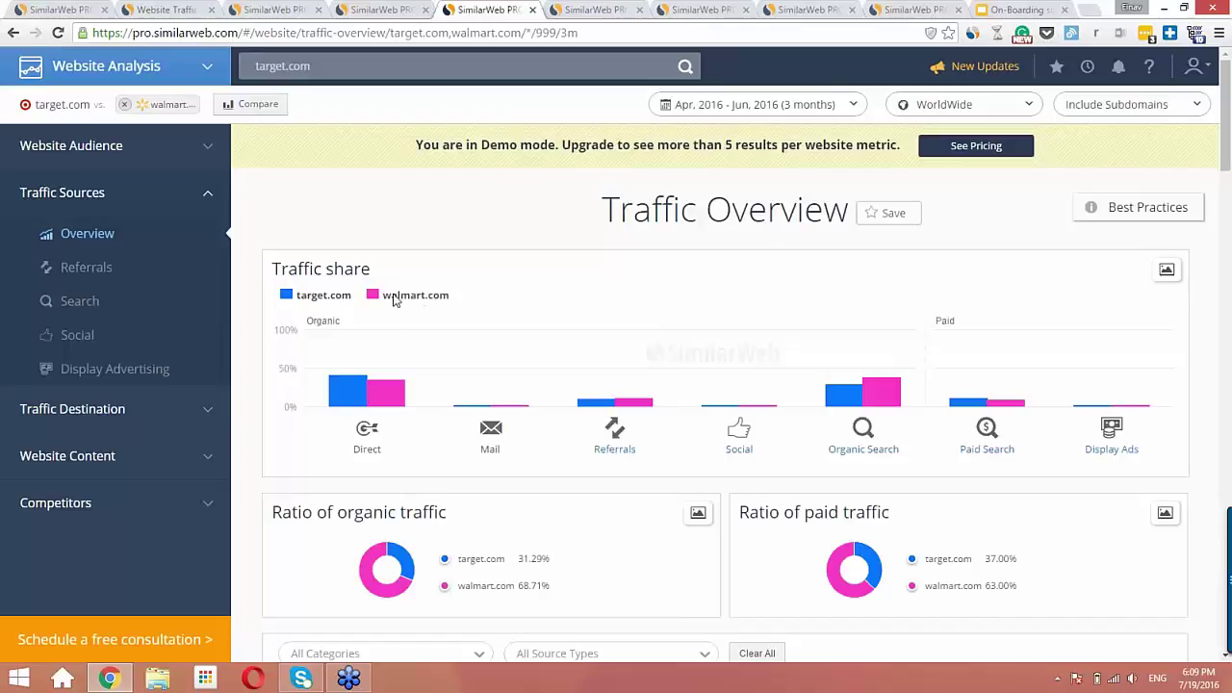
mouse_move(335, 402)
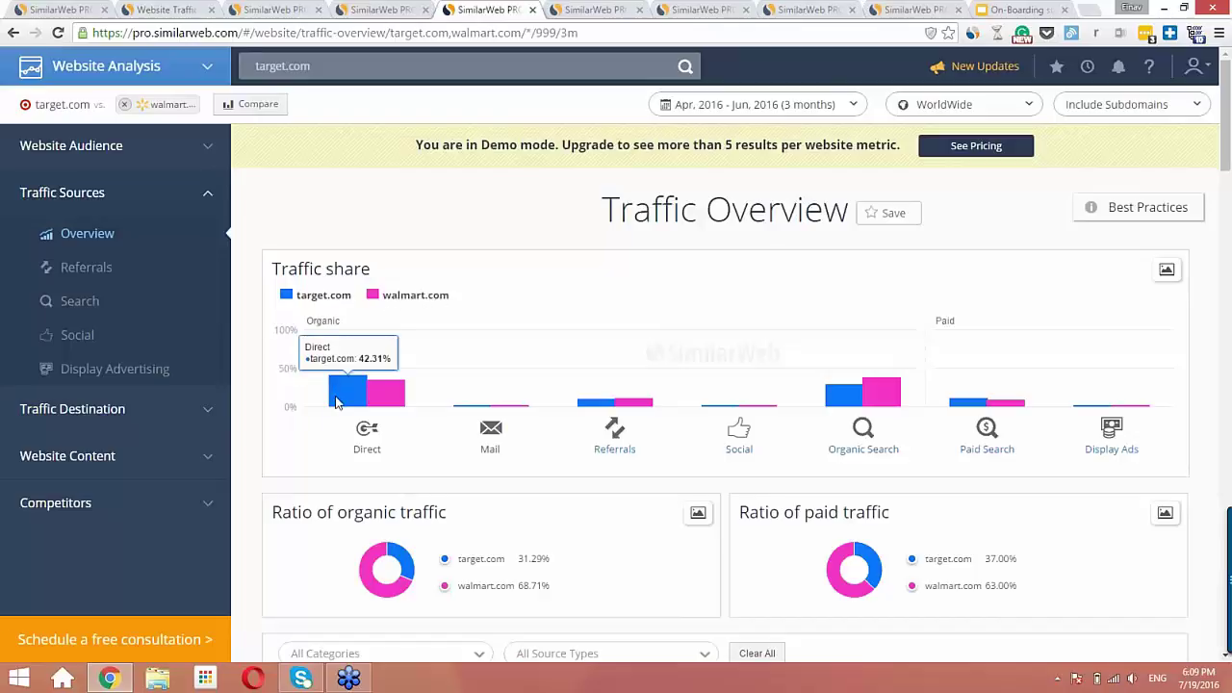
mouse_move(386, 405)
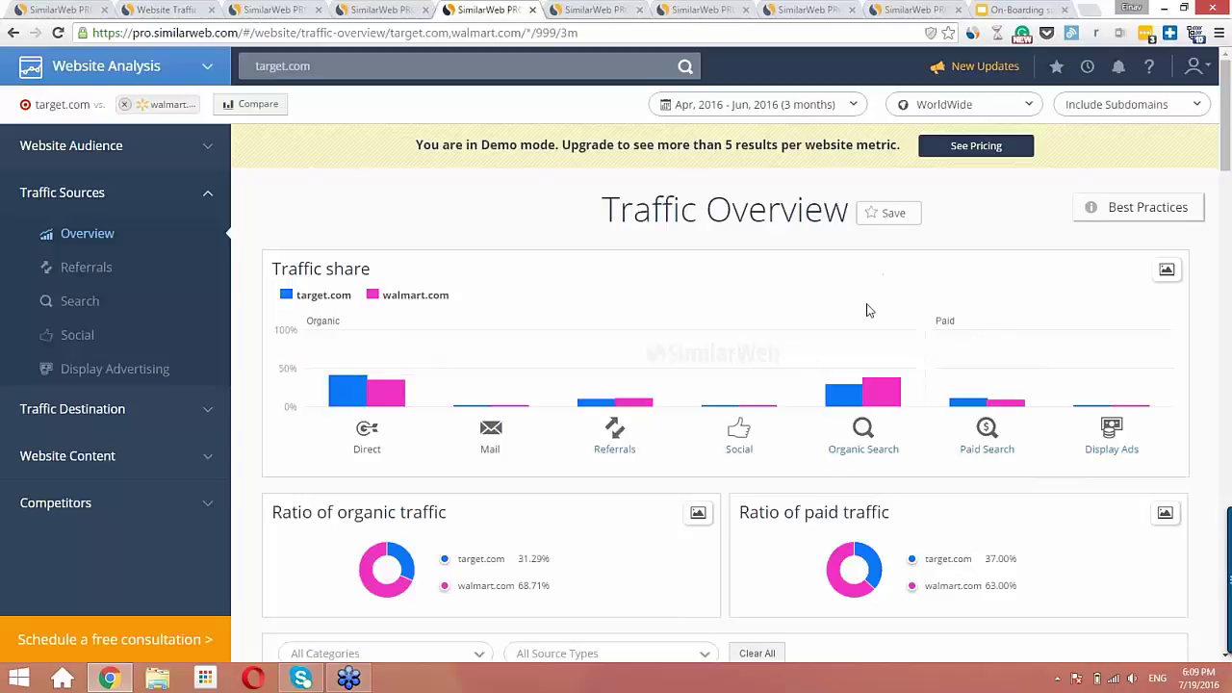
mouse_move(881, 390)
mouse_move(1099, 412)
mouse_move(636, 401)
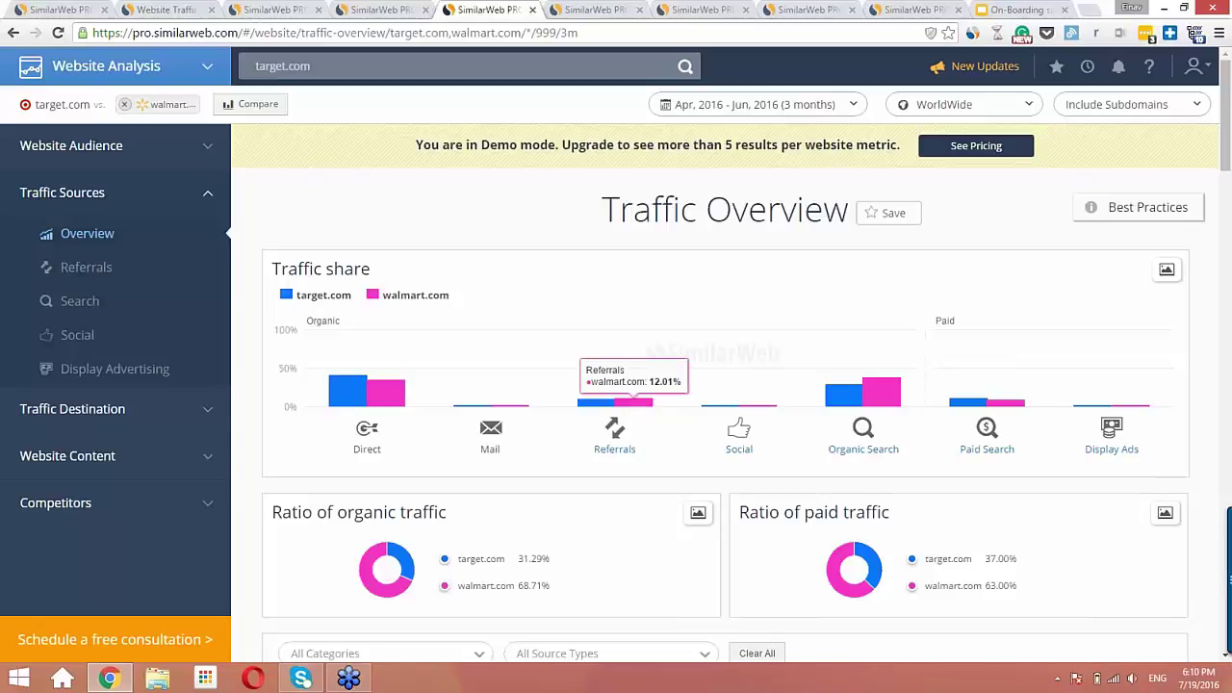
mouse_move(591, 408)
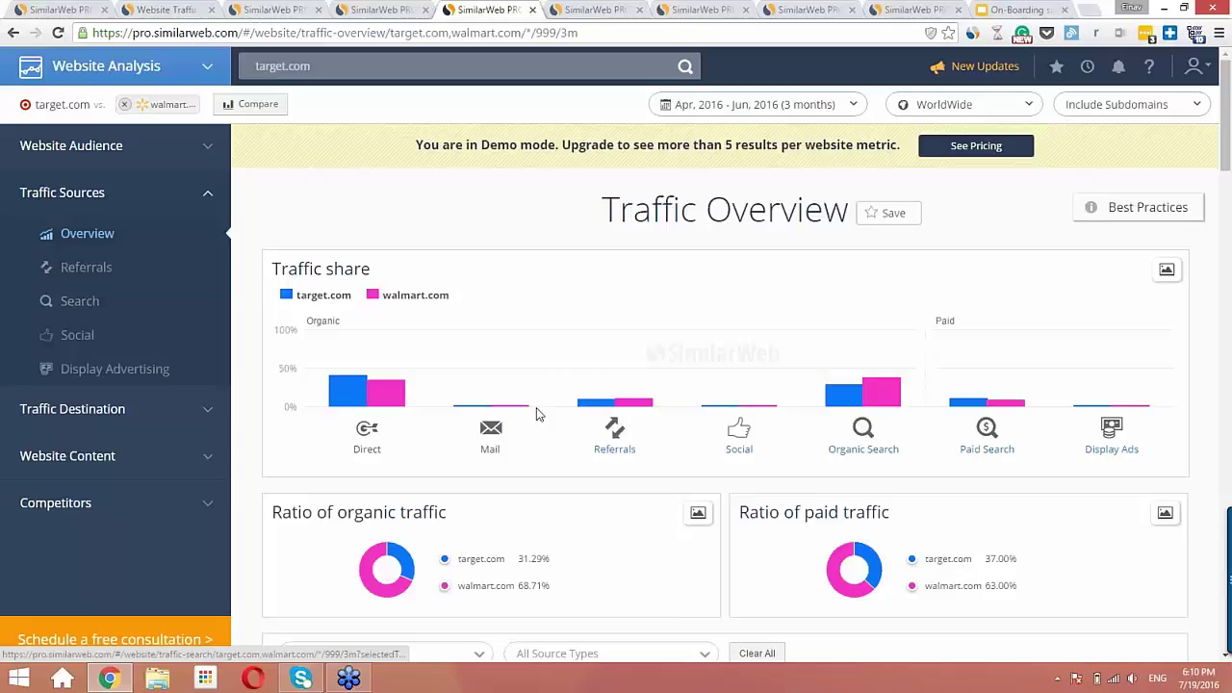
click(613, 435)
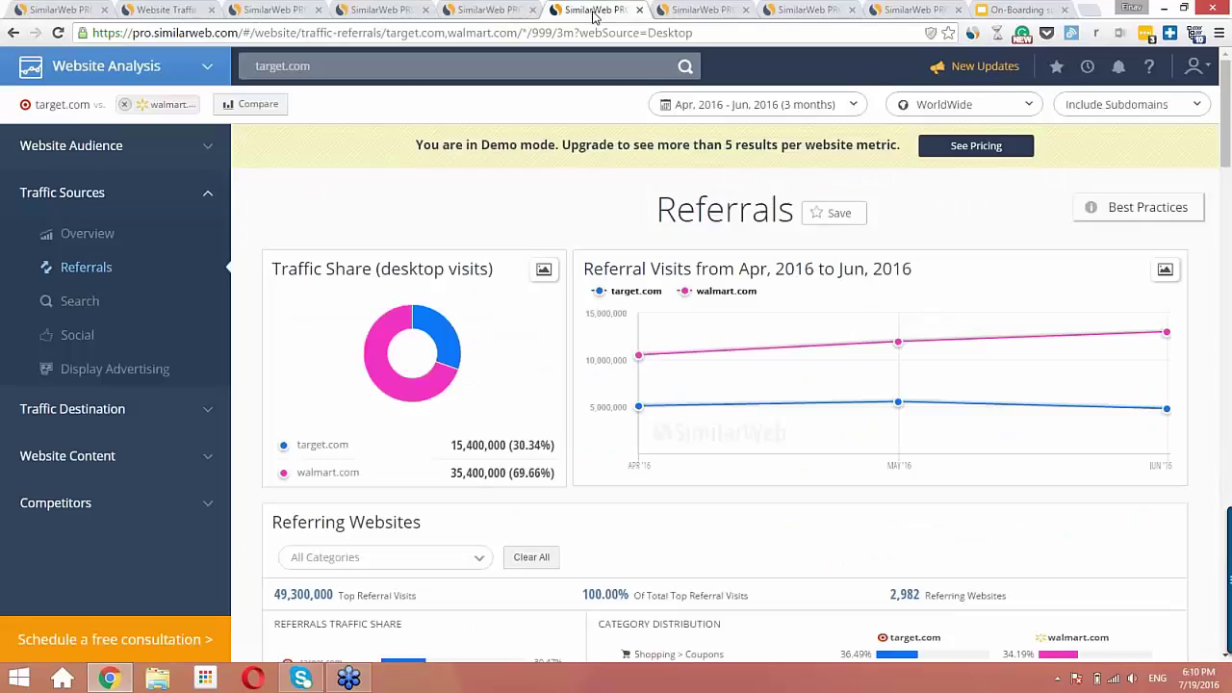
mouse_move(689, 419)
mouse_move(412, 413)
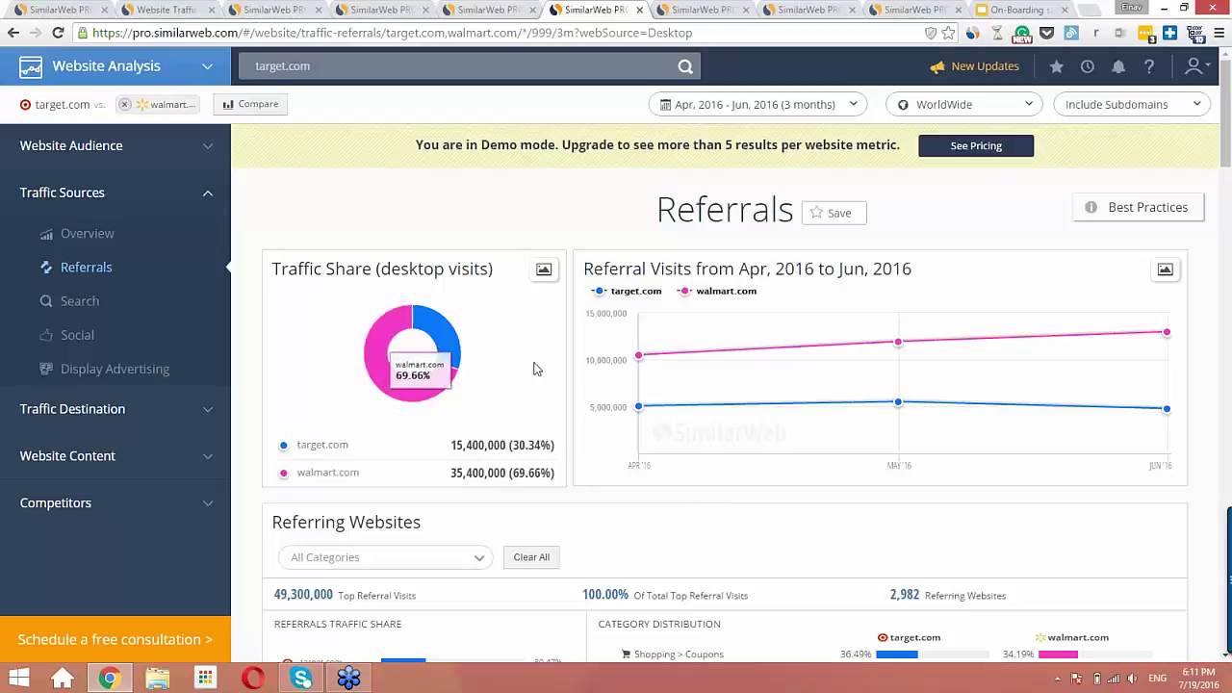
mouse_move(450, 343)
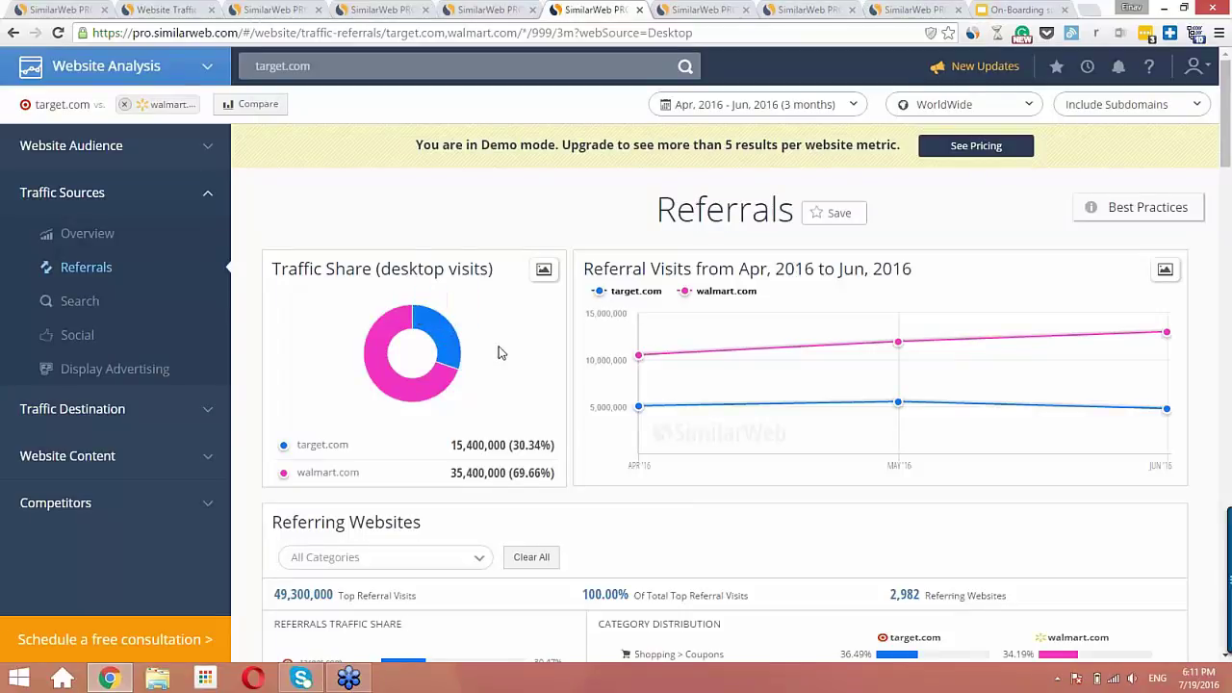
Step: Scroll down to review the Referring Websites table for target.com and walmart.com
scroll(498, 353, down, 1)
scroll(498, 354, down, 2)
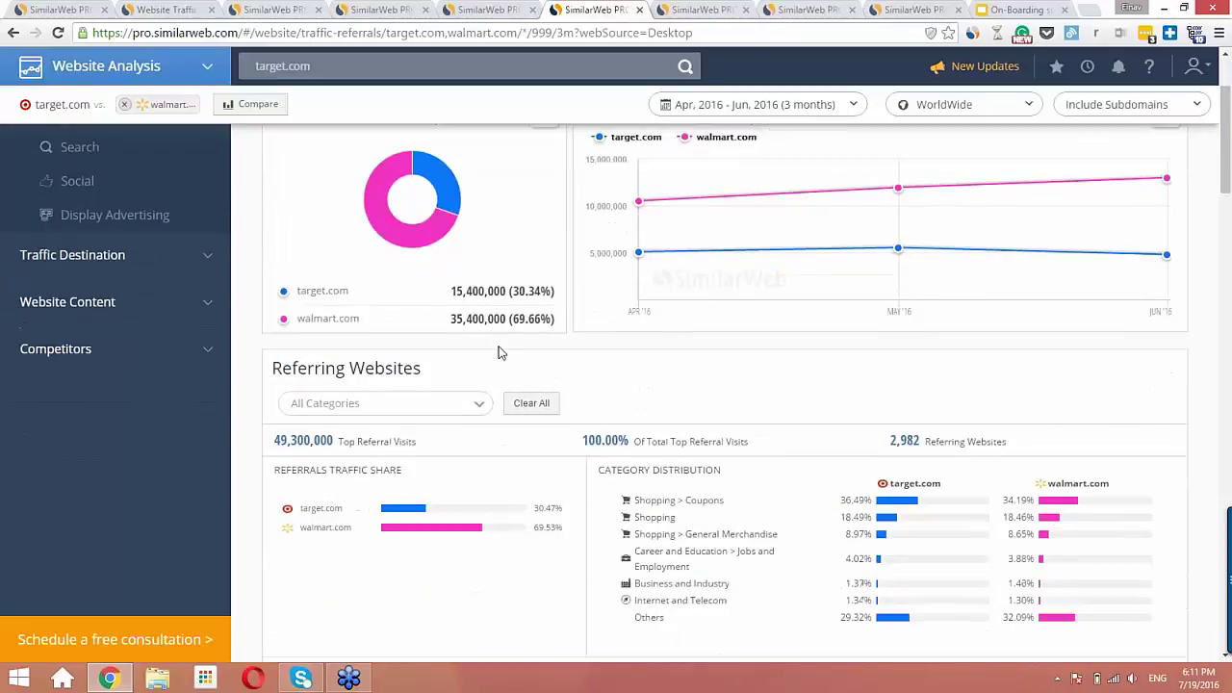
scroll(495, 385, down, 1)
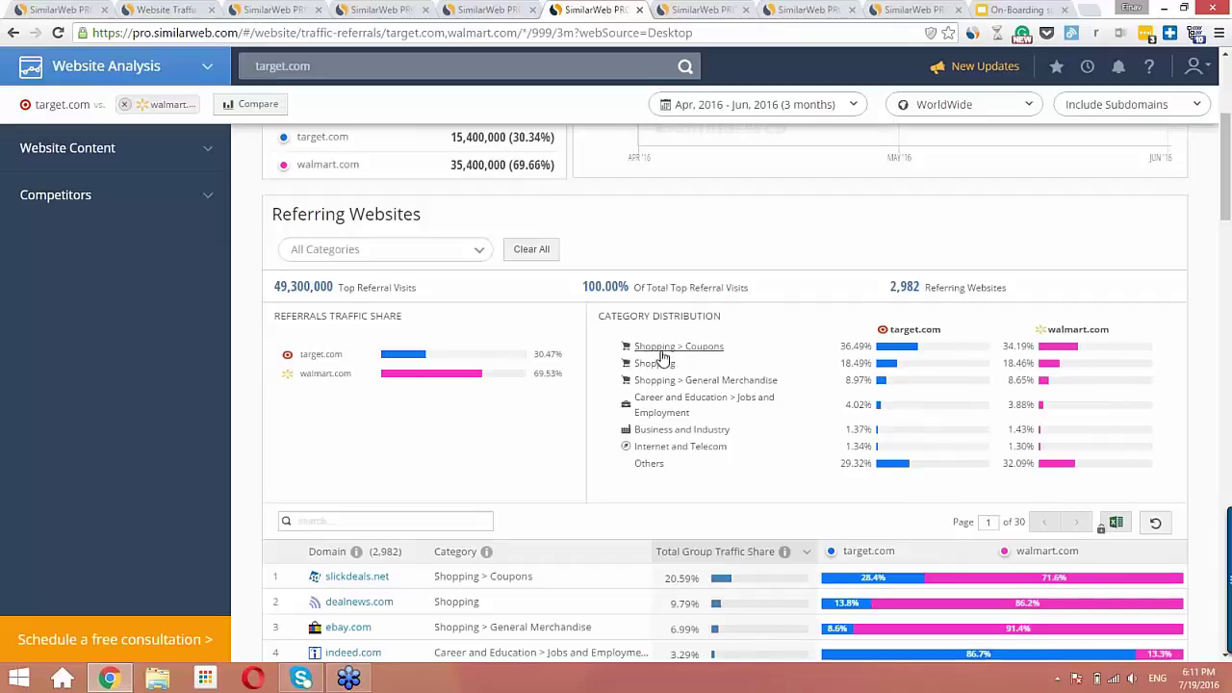
scroll(663, 356, down, 3)
scroll(662, 358, down, 1)
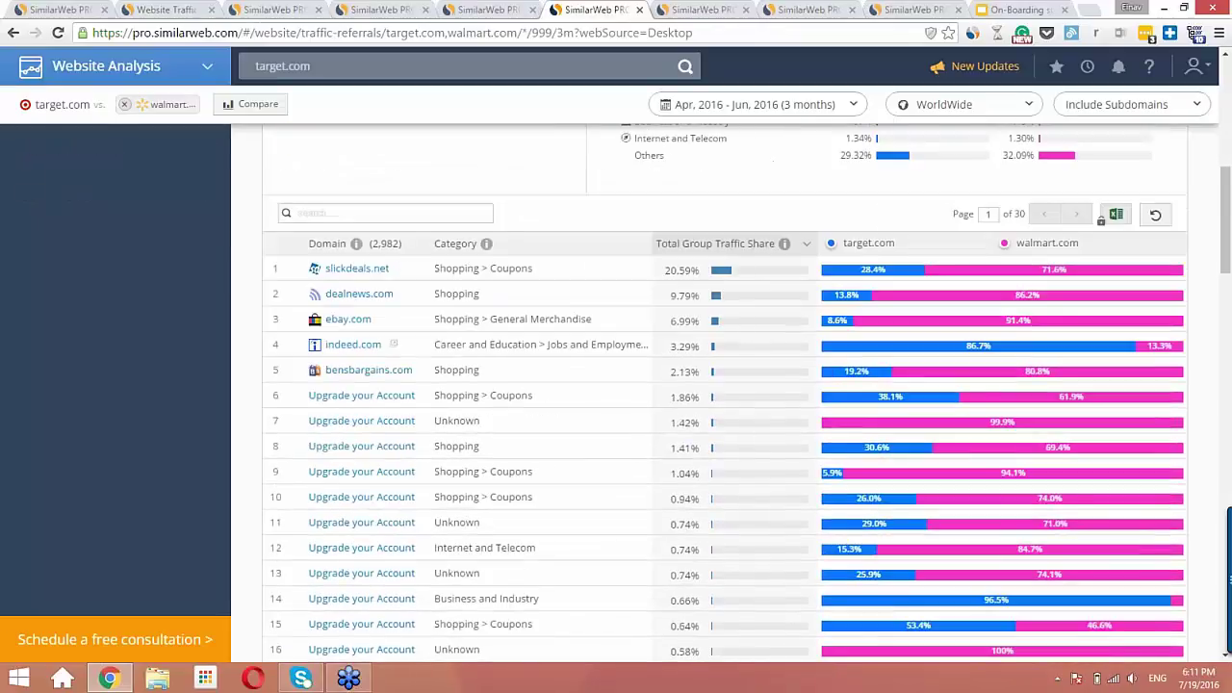
scroll(662, 359, down, 1)
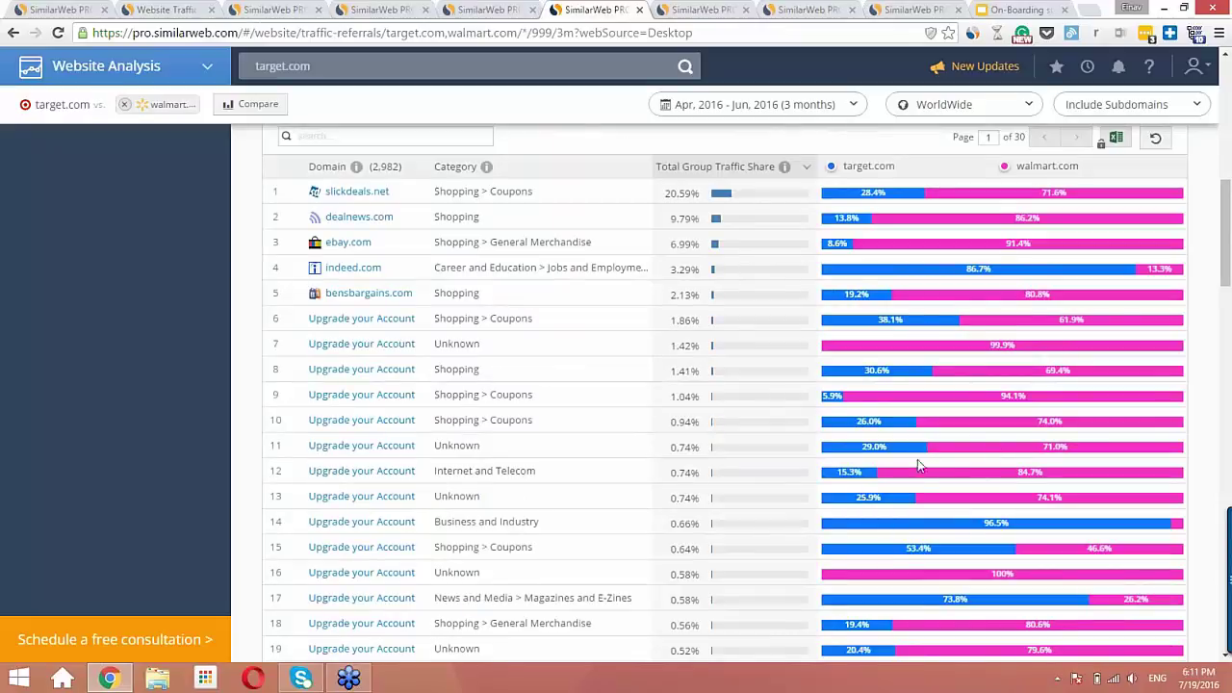
mouse_move(353, 194)
scroll(991, 405, down, 1)
scroll(992, 405, down, 2)
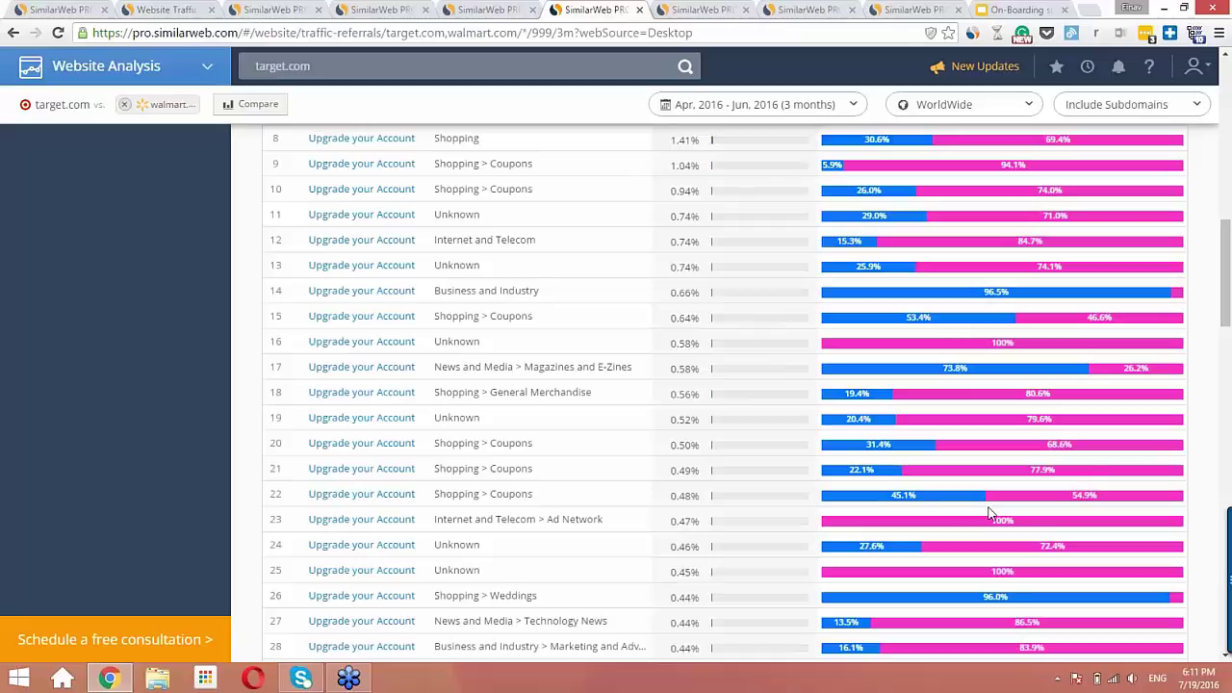
Step: Download the Referring Websites table as an Excel file and return to the top
scroll(989, 513, up, 3)
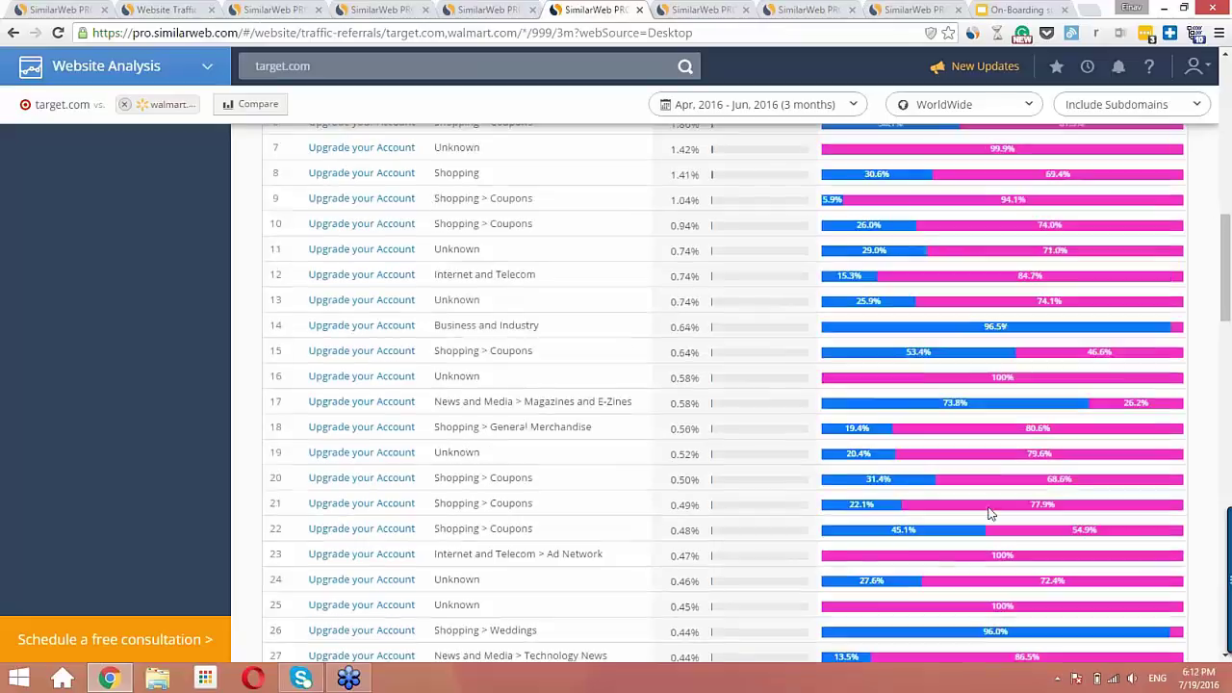
scroll(989, 514, up, 2)
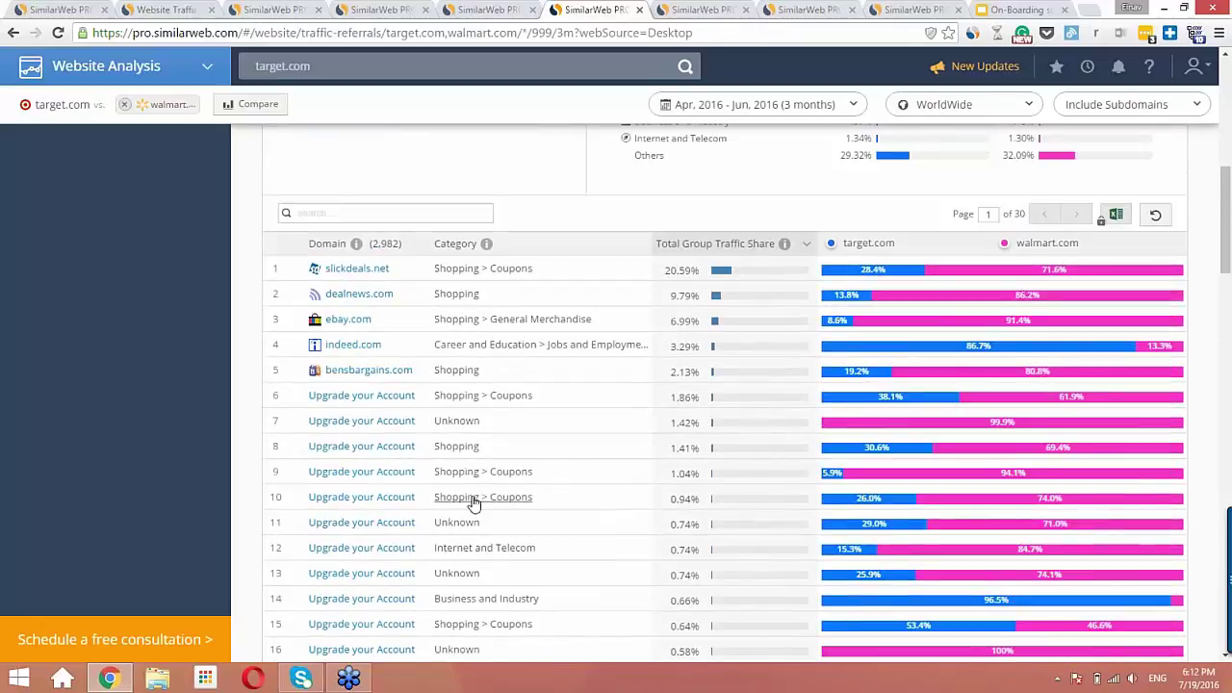
click(1113, 216)
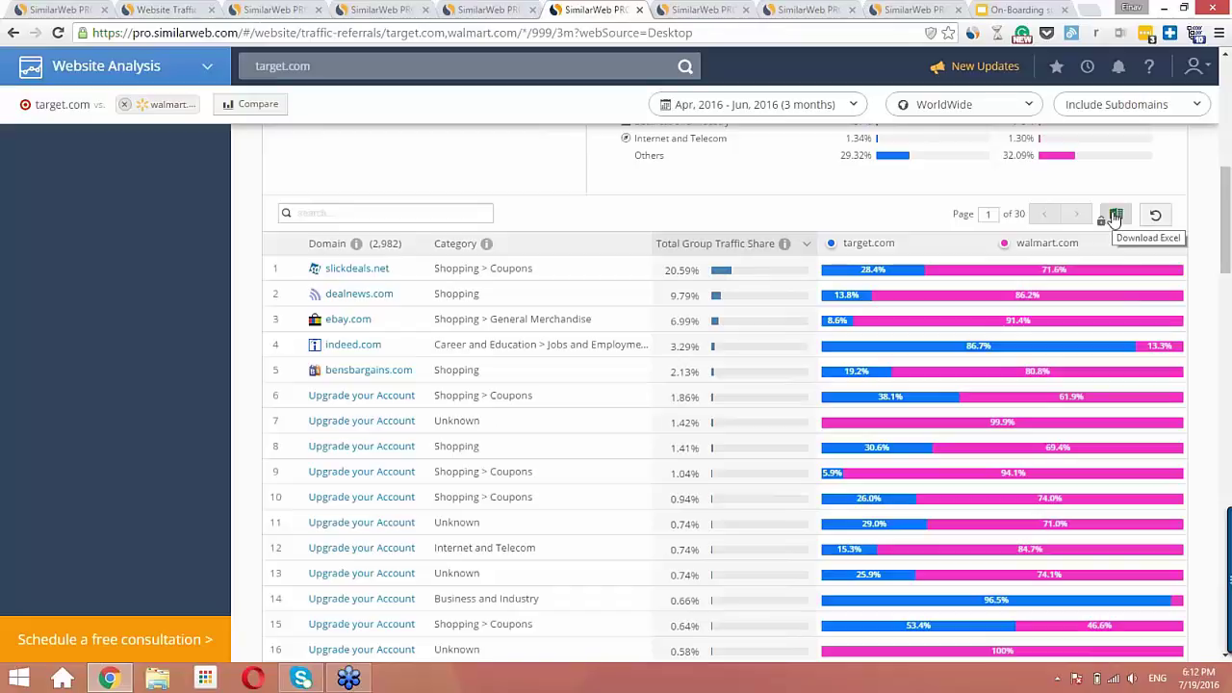
scroll(1029, 418, up, 3)
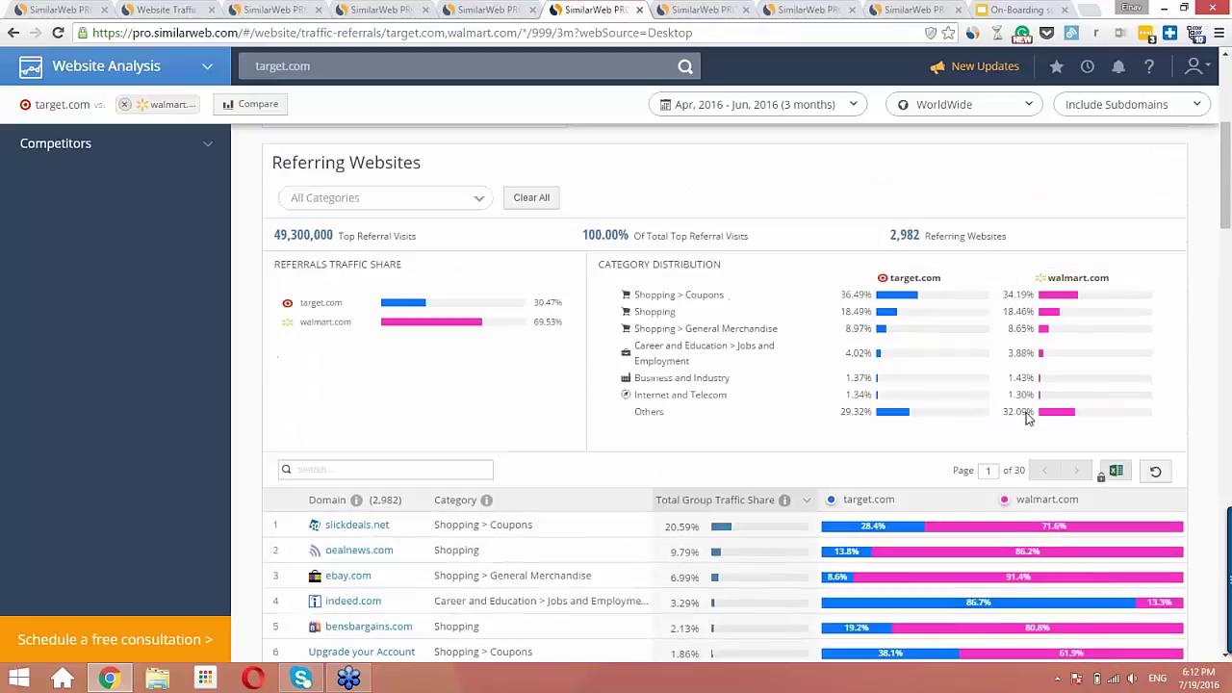
scroll(1027, 420, up, 4)
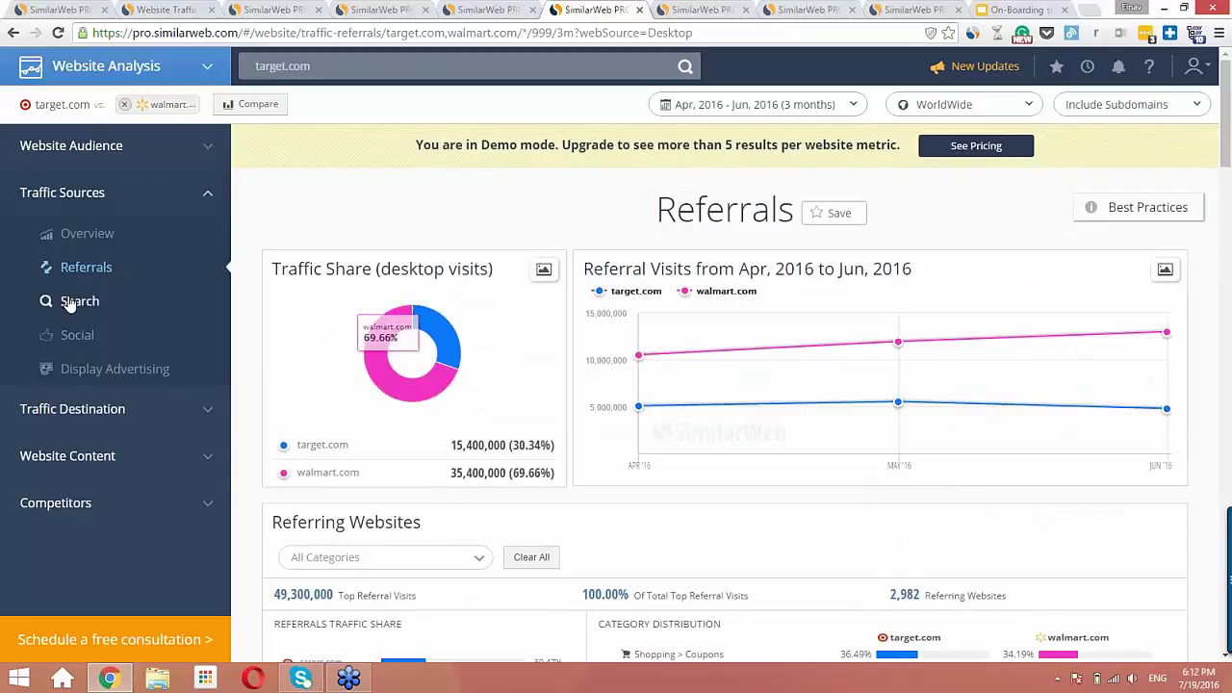
Step: Open the Search report and review the Organic vs Paid pies and search terms
click(69, 302)
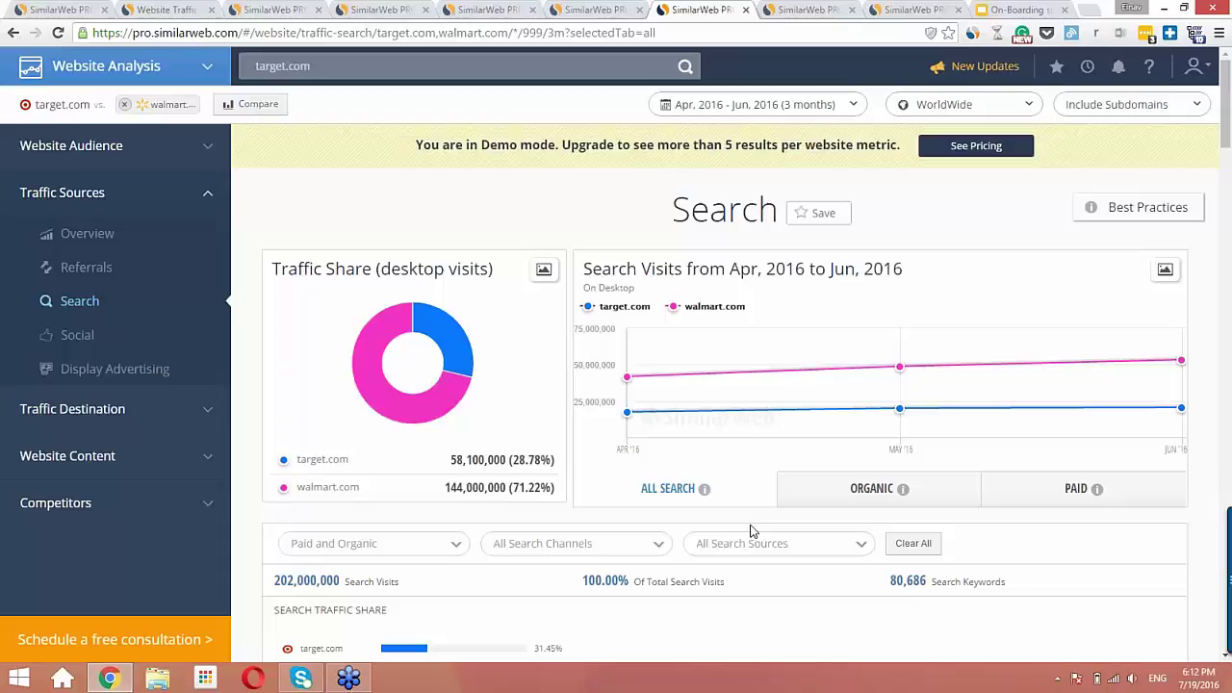
scroll(752, 531, down, 1)
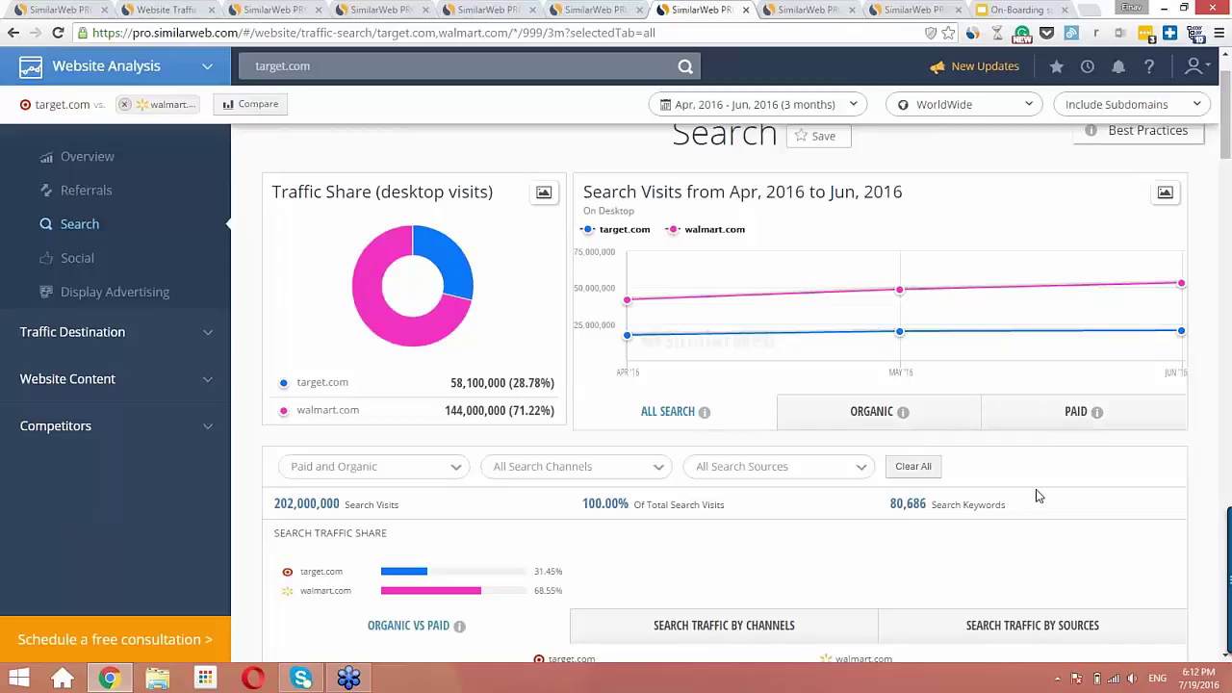
scroll(1036, 489, down, 3)
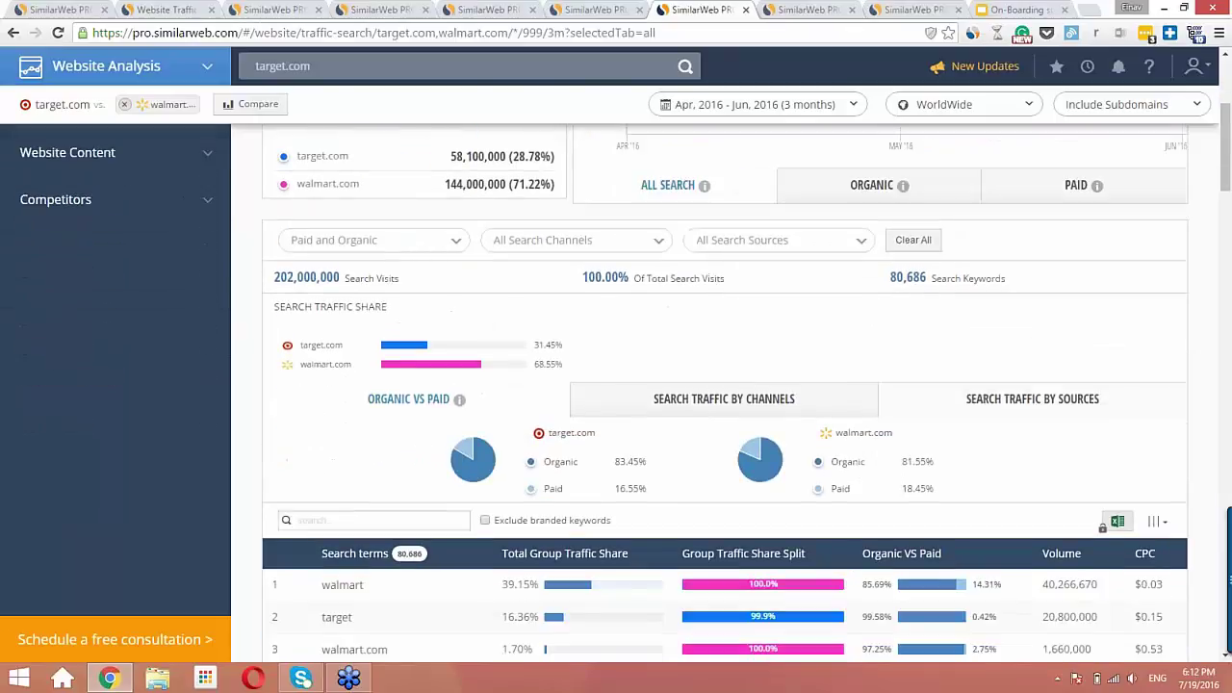
scroll(1036, 490, down, 1)
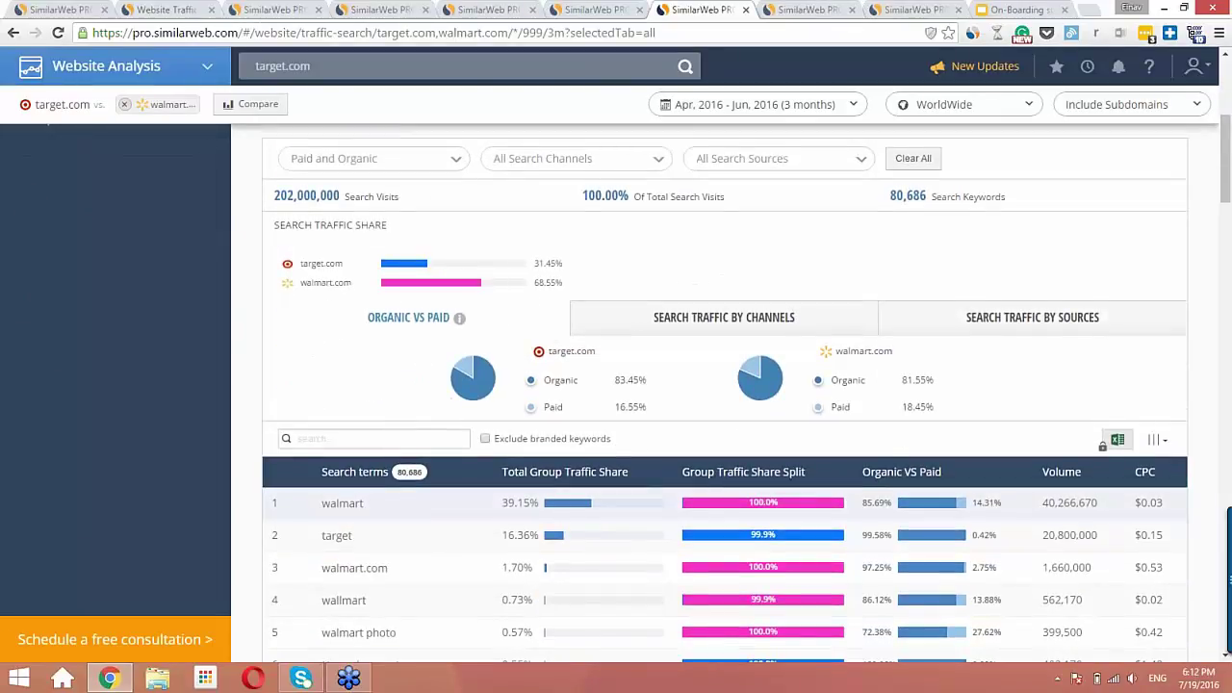
mouse_move(487, 393)
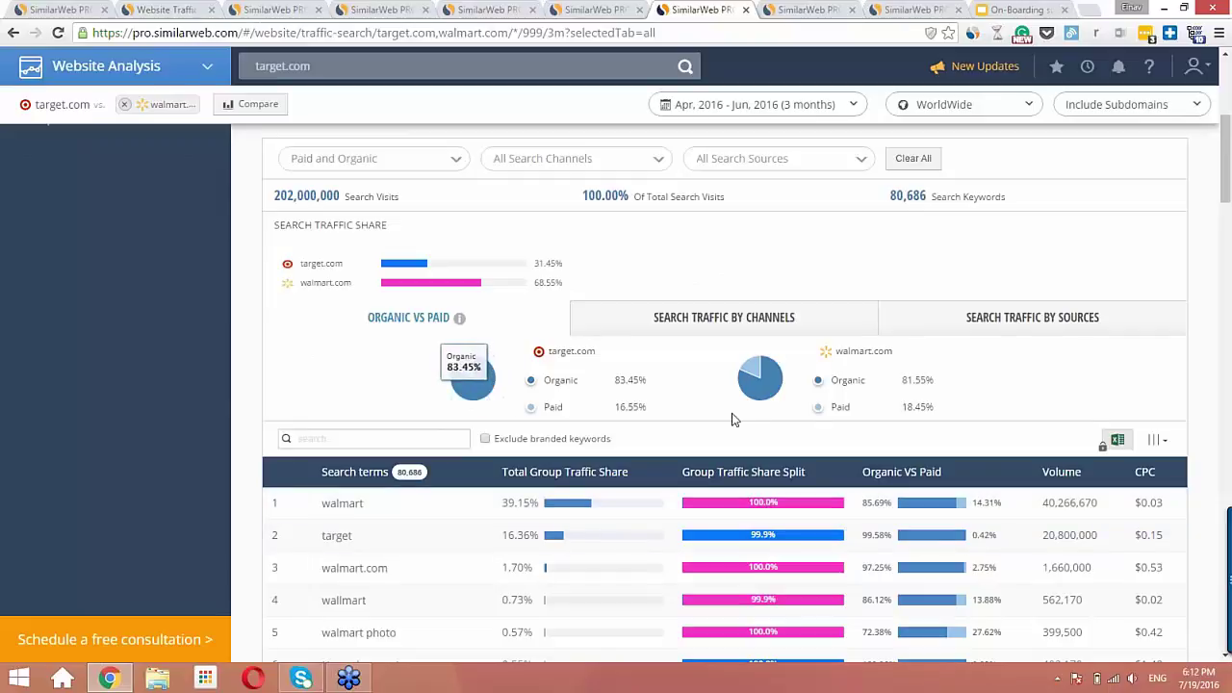
mouse_move(765, 400)
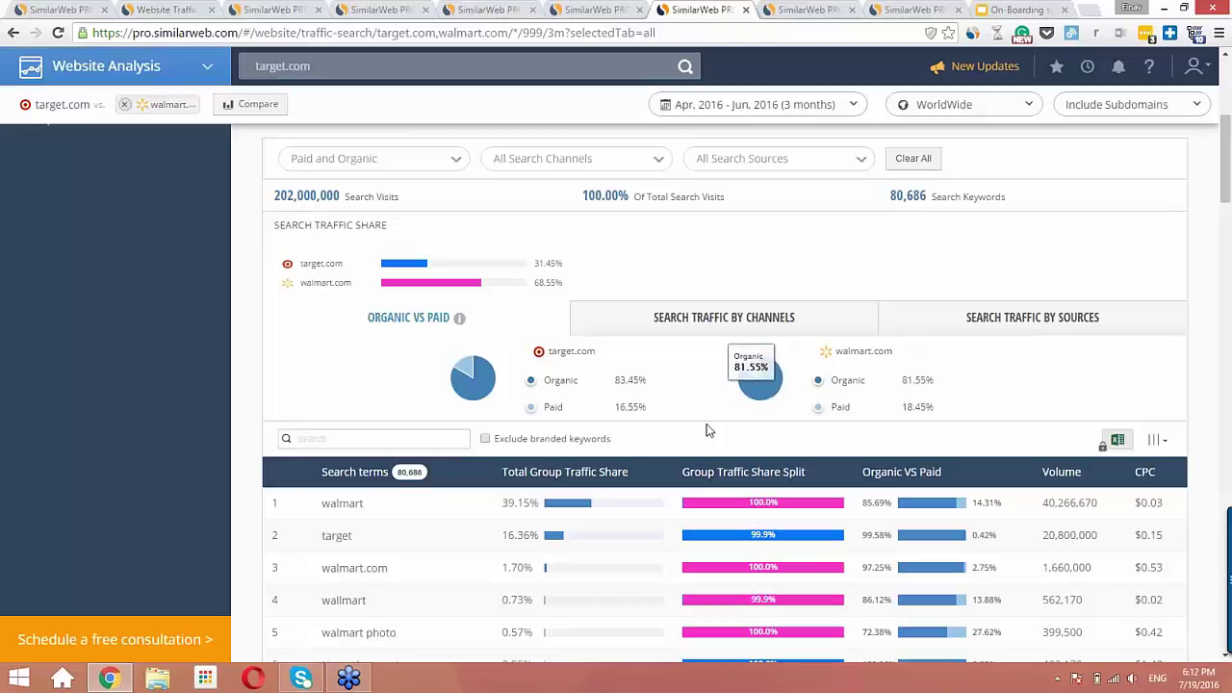
scroll(706, 432, down, 1)
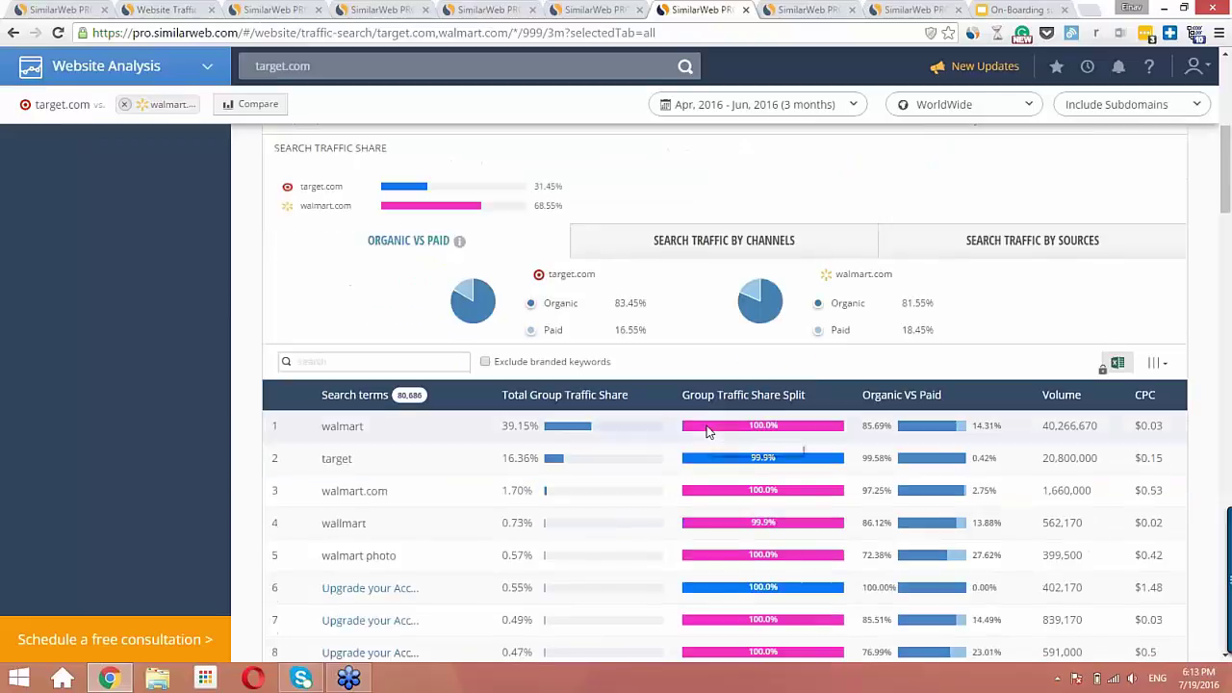
Step: On walmart.com's Search page, review the 40,005 search terms, led by 'walmart' at 57.10%
click(809, 10)
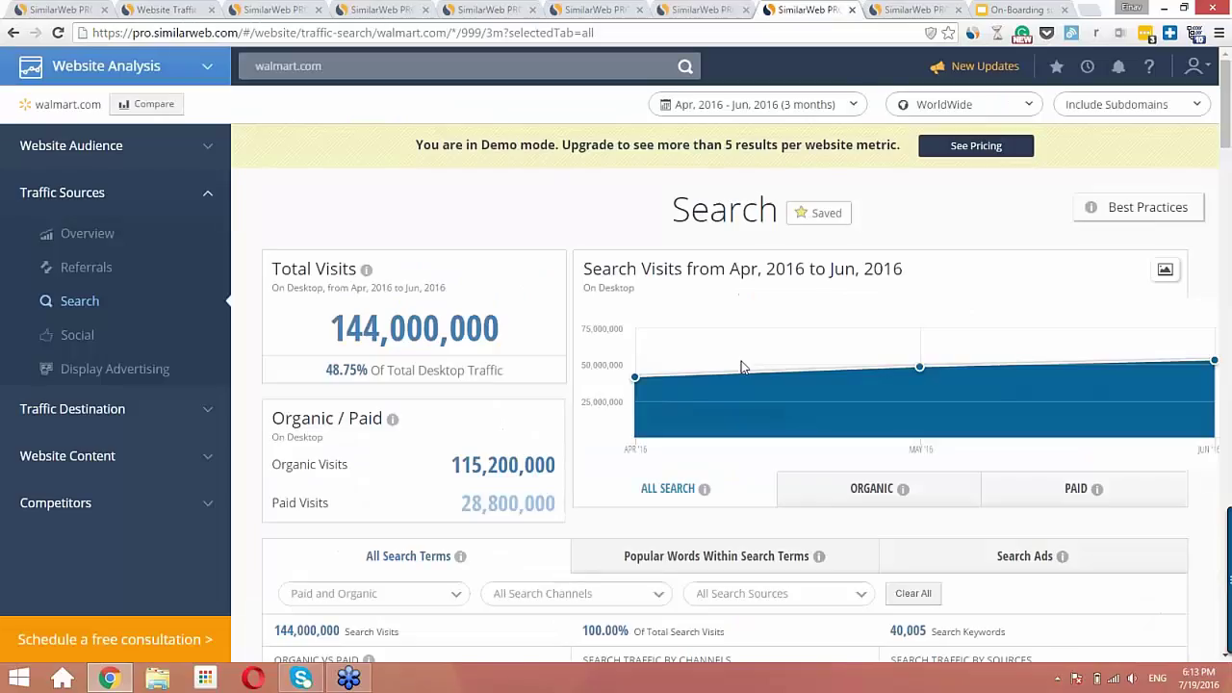
mouse_move(56, 106)
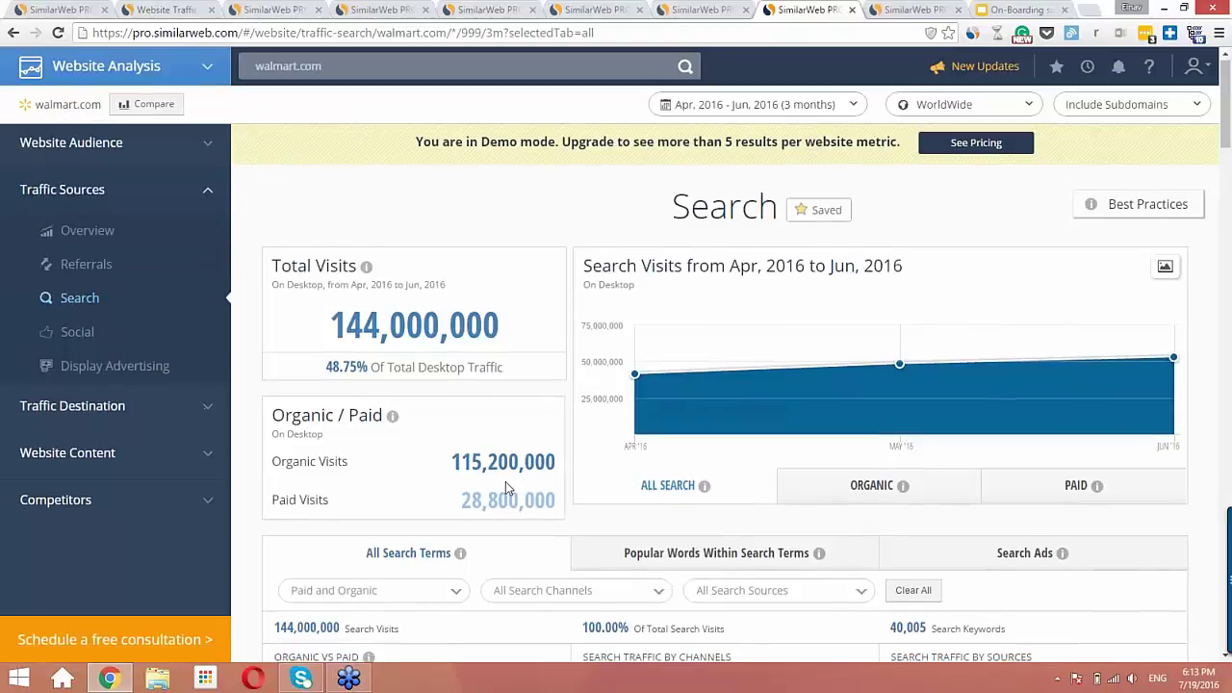
scroll(507, 484, down, 4)
scroll(507, 484, down, 5)
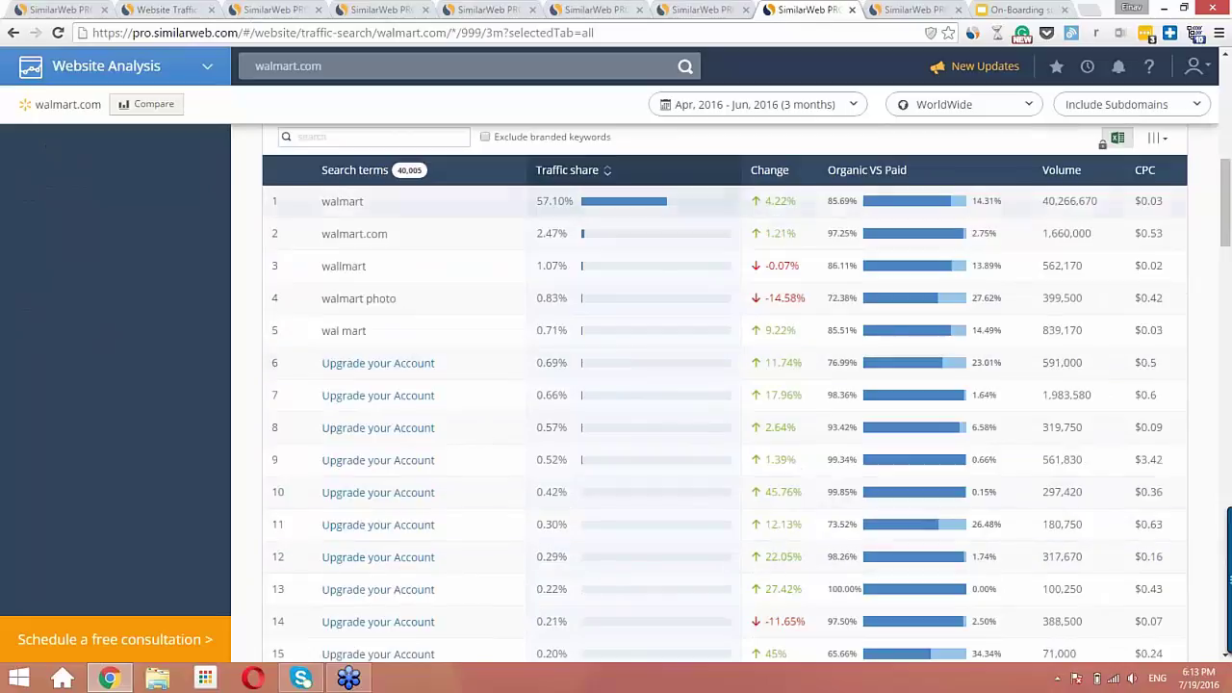
mouse_move(364, 171)
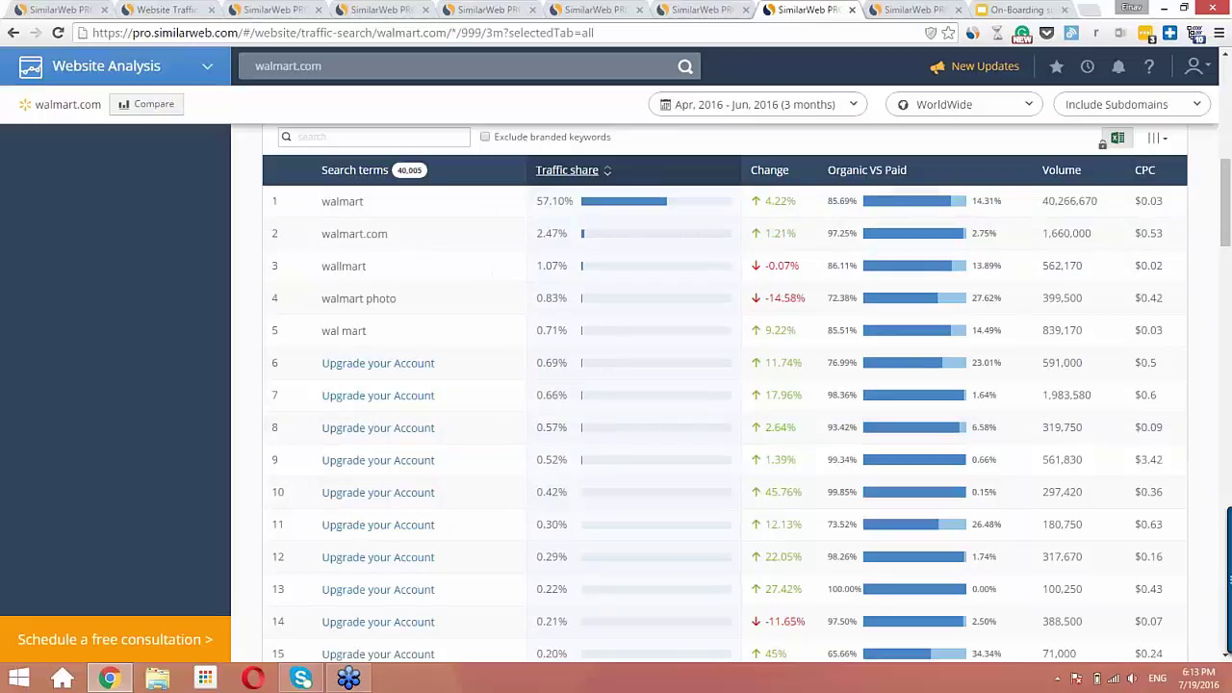
mouse_move(555, 181)
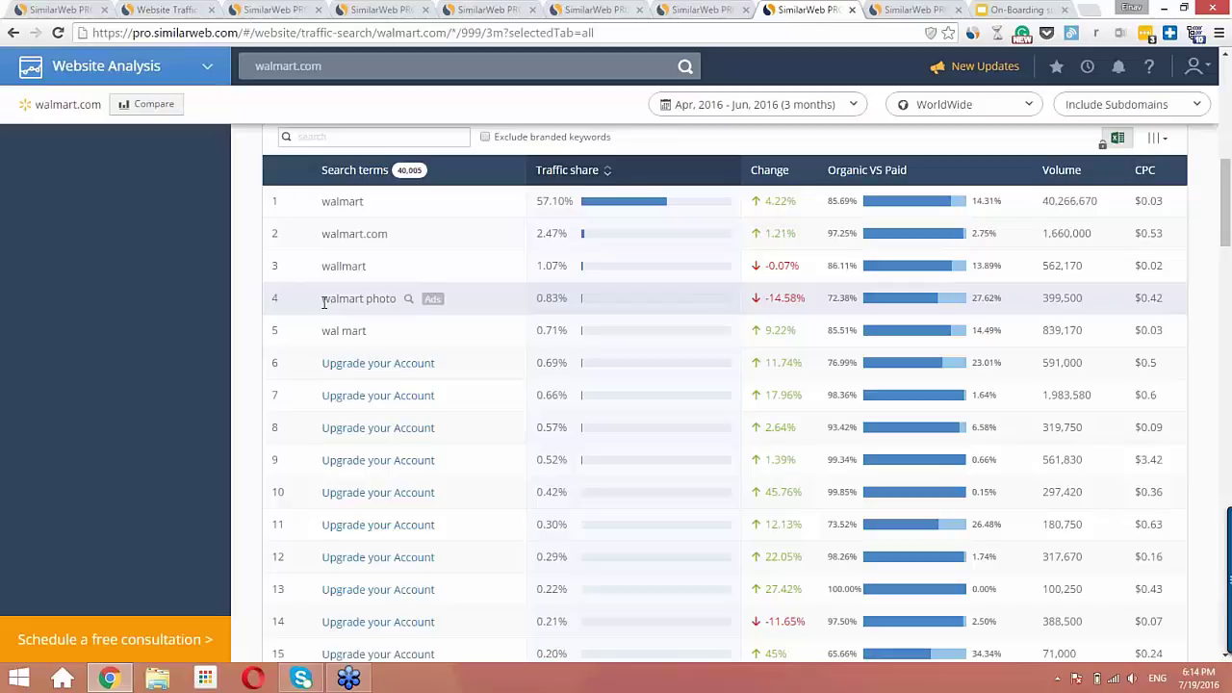
Step: Keep the Last 3 months (Apr–Jun 2016) range and unsave walmart.com's Search page
scroll(324, 302, up, 5)
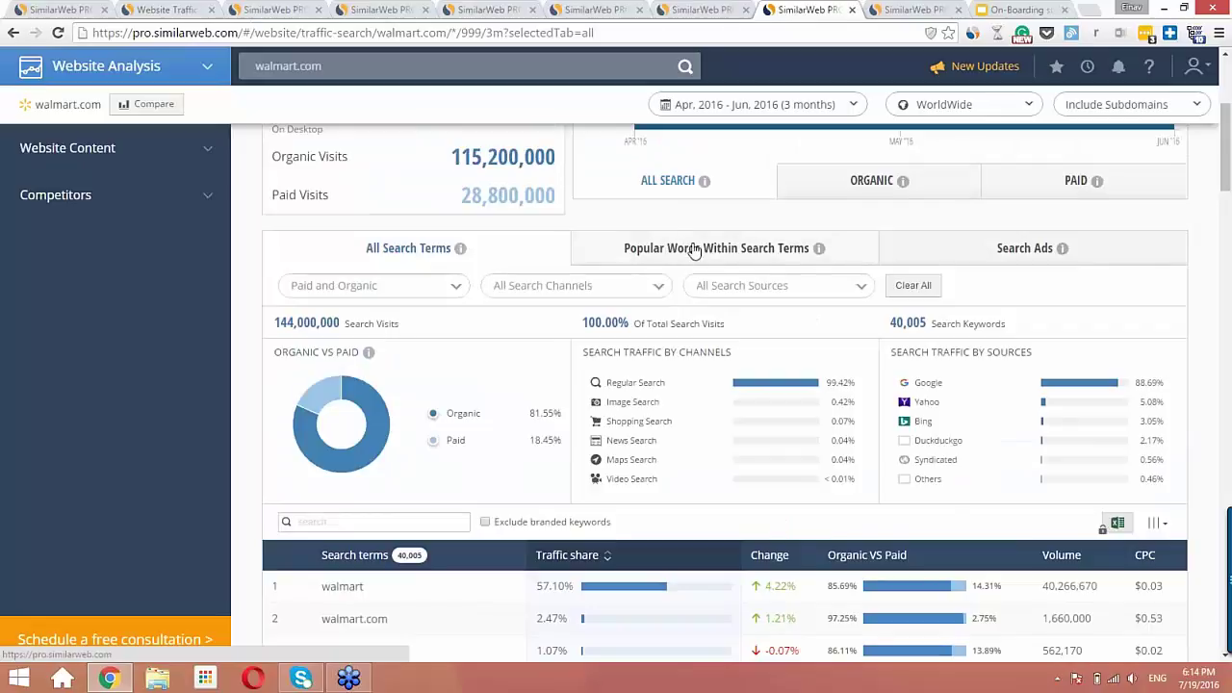
click(854, 106)
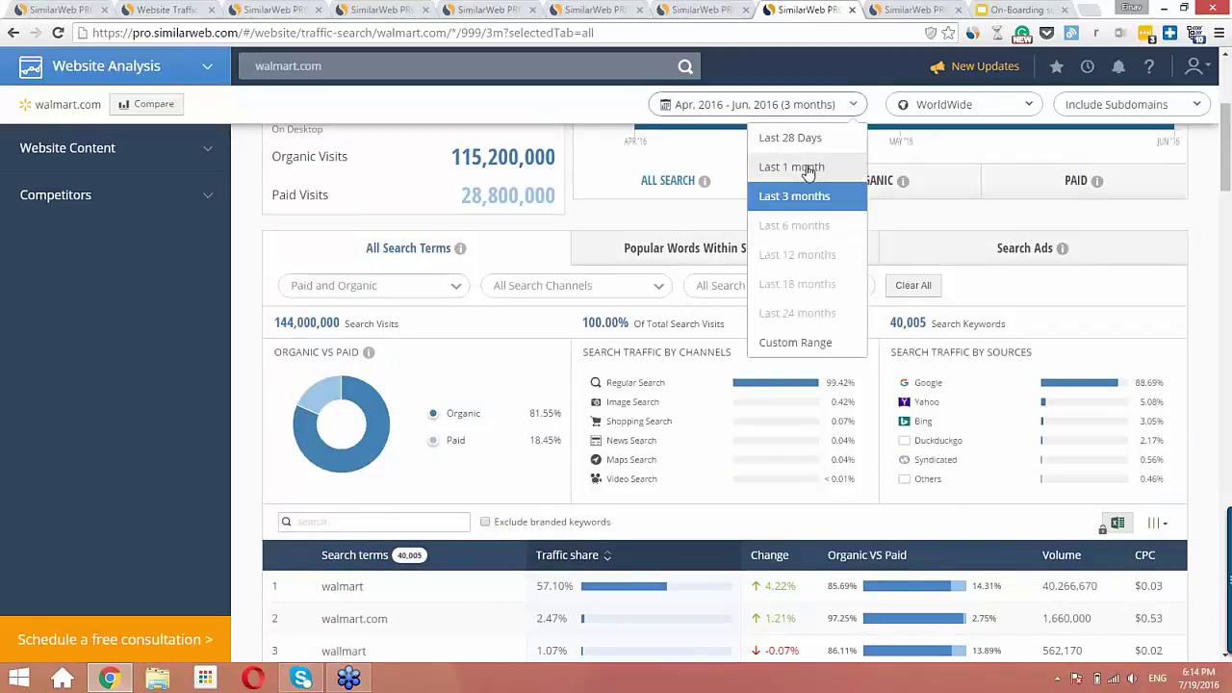
click(794, 197)
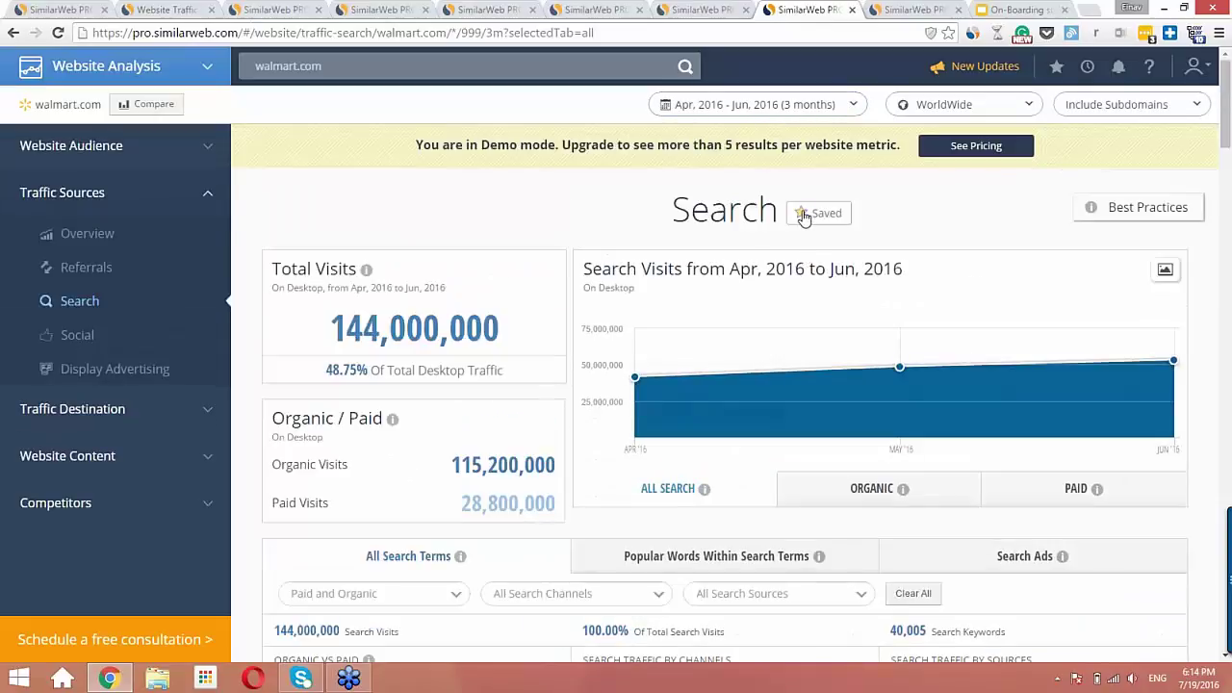
click(805, 215)
Step: Save walmart.com's Search page to Saved Analyses and glance at the saved list
click(804, 216)
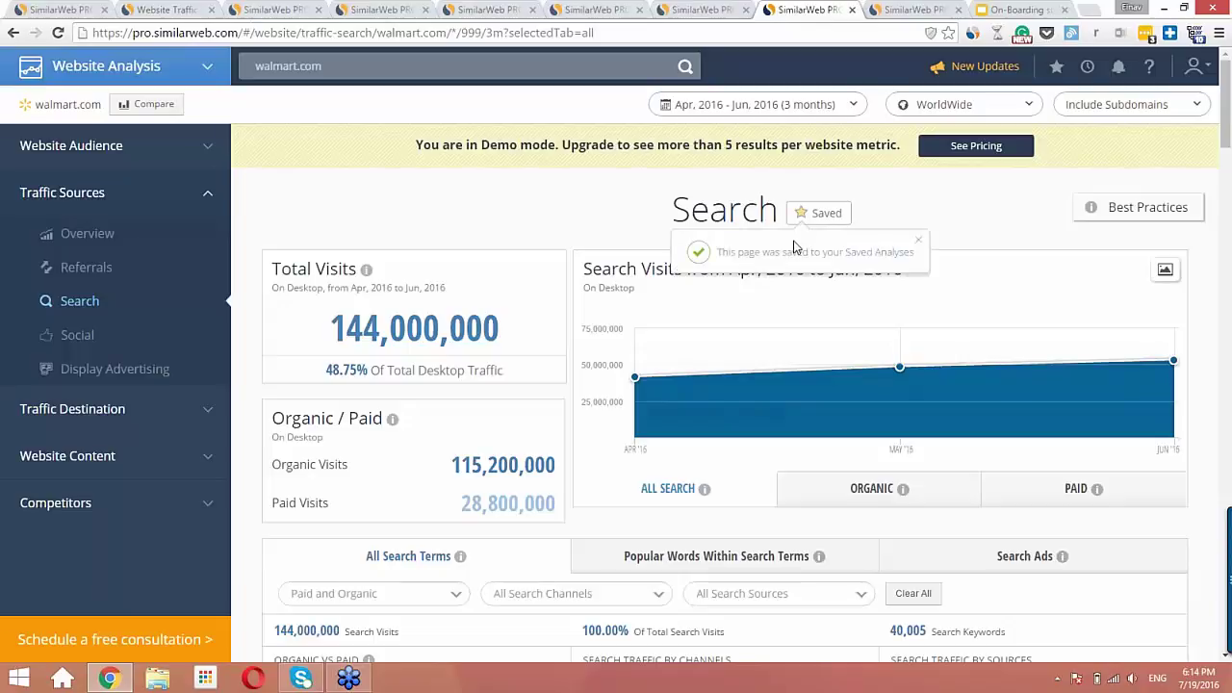
click(1057, 72)
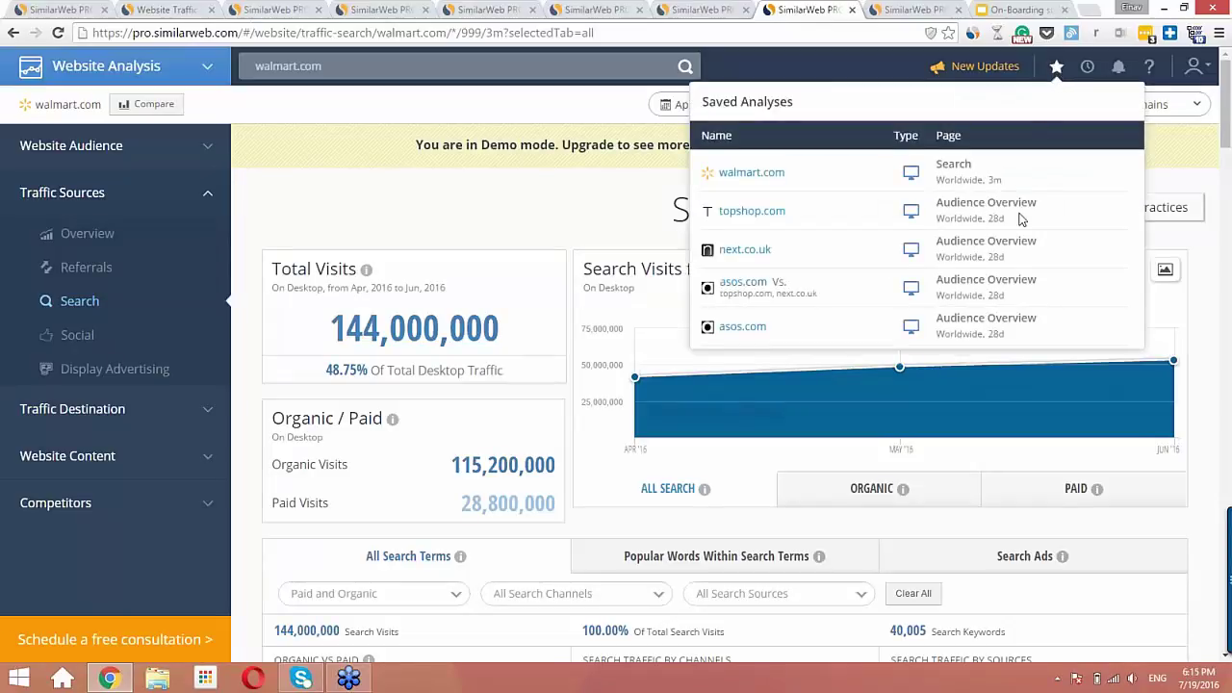
click(1056, 66)
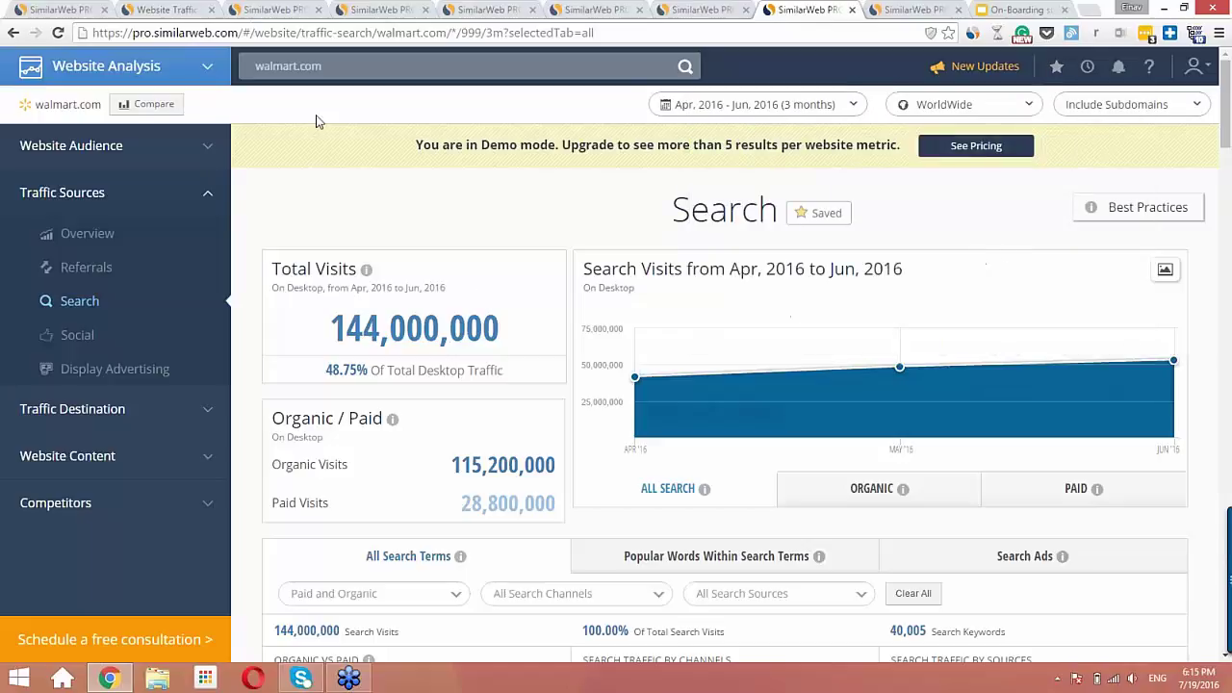
Step: Go to Custom Dashboards and bring up the new dashboard's tab
click(205, 69)
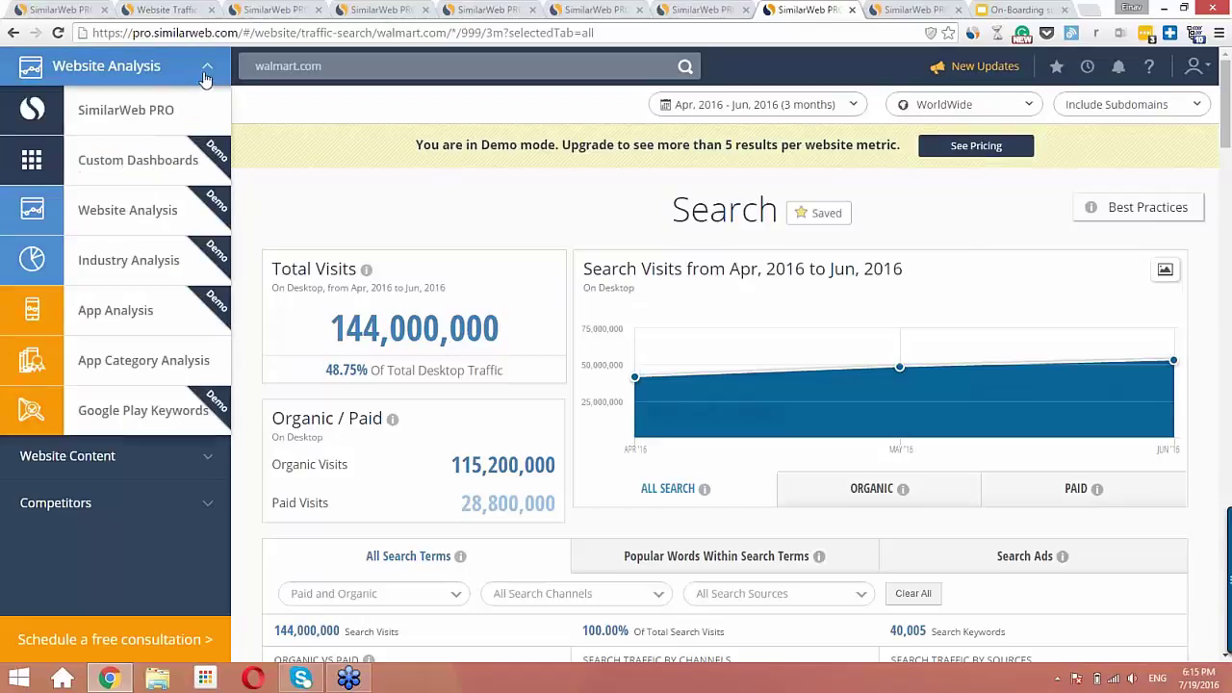
click(178, 162)
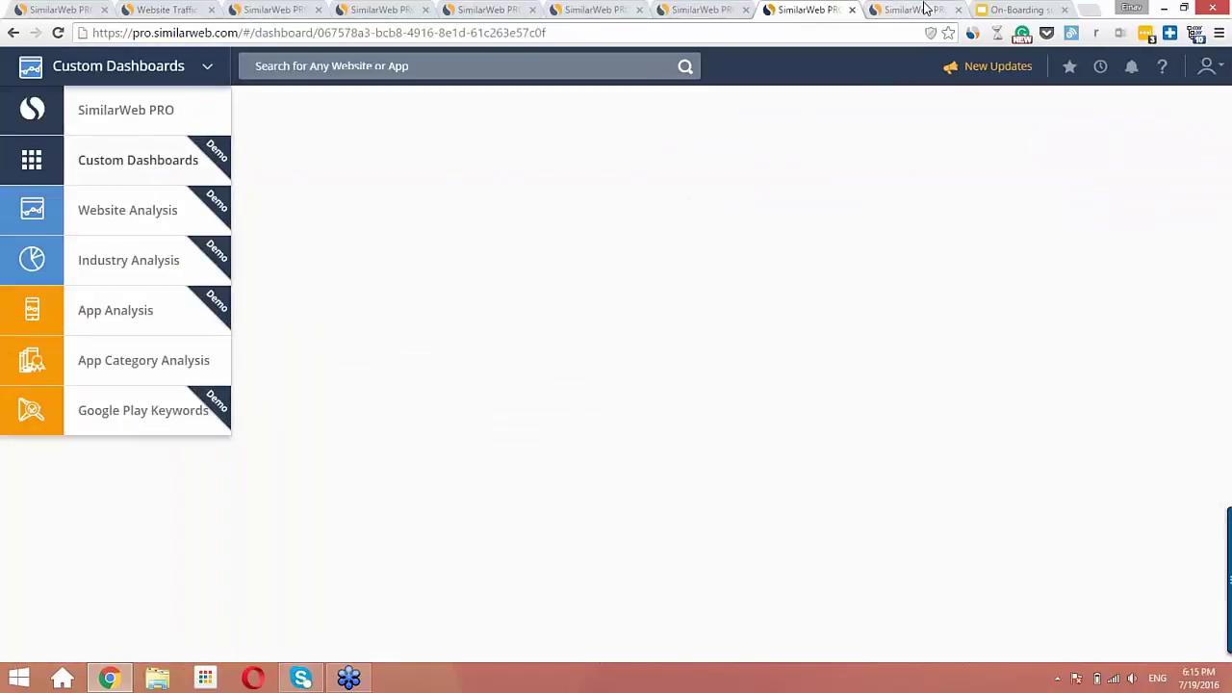
click(924, 8)
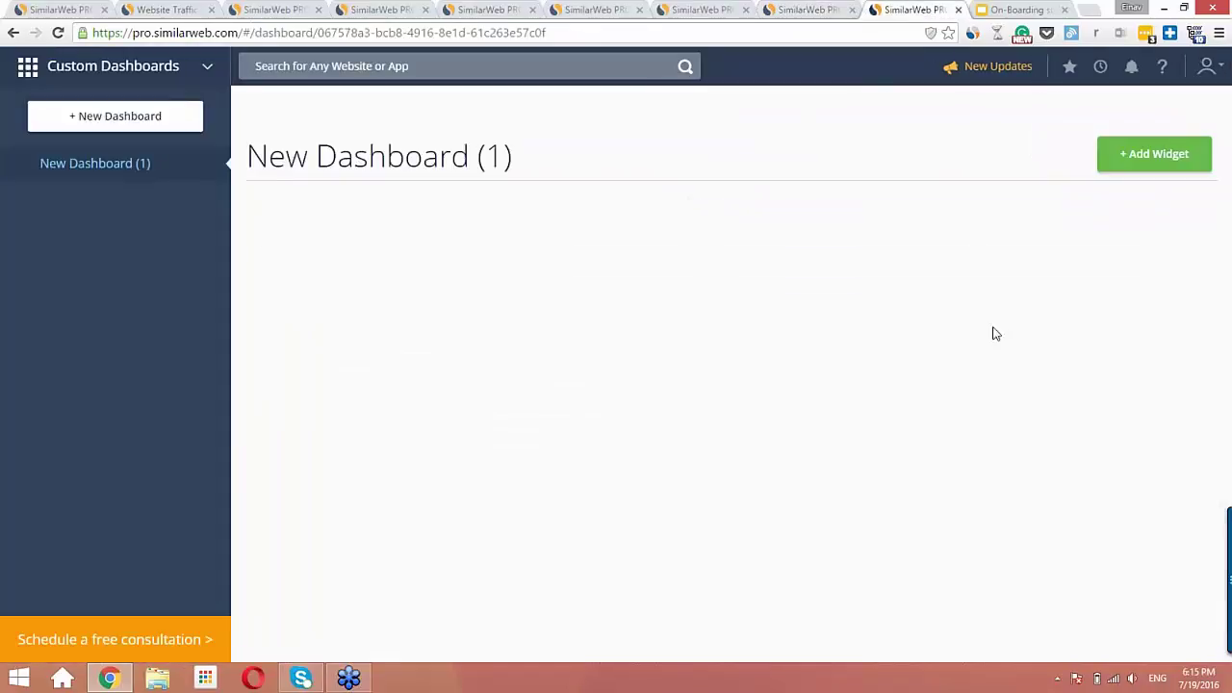
Step: Create a Top Non-Branded Keywords widget comparing target.com with walmart.com
click(1154, 154)
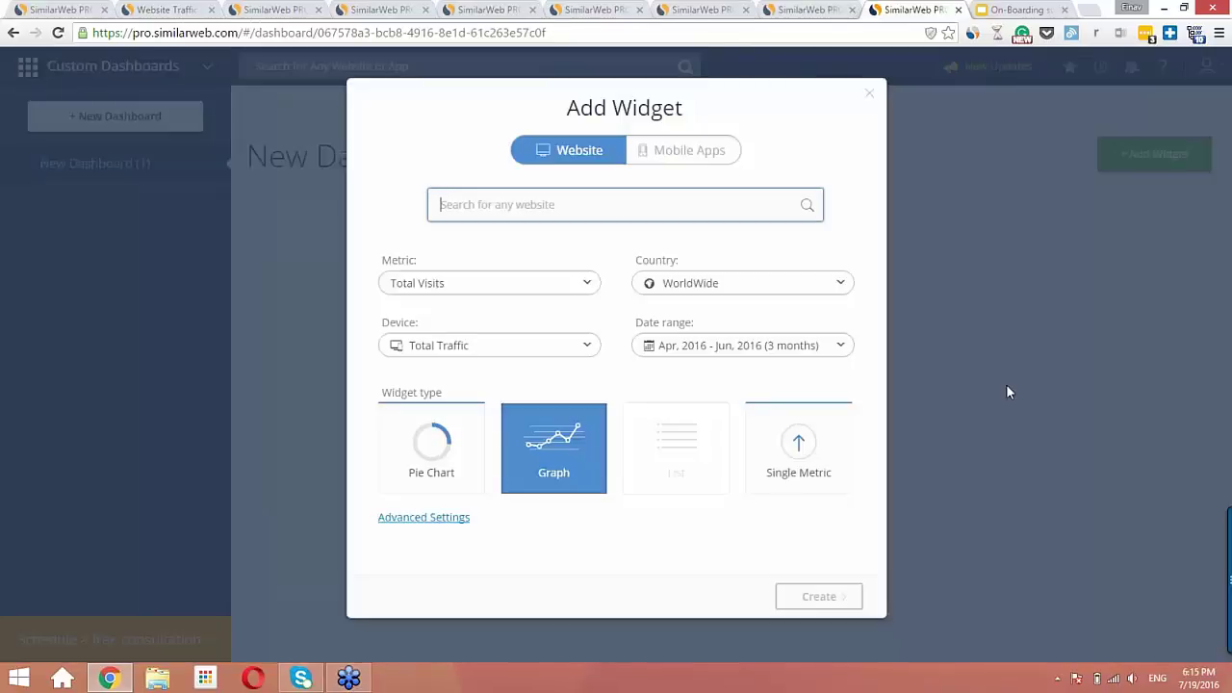
text(target.)
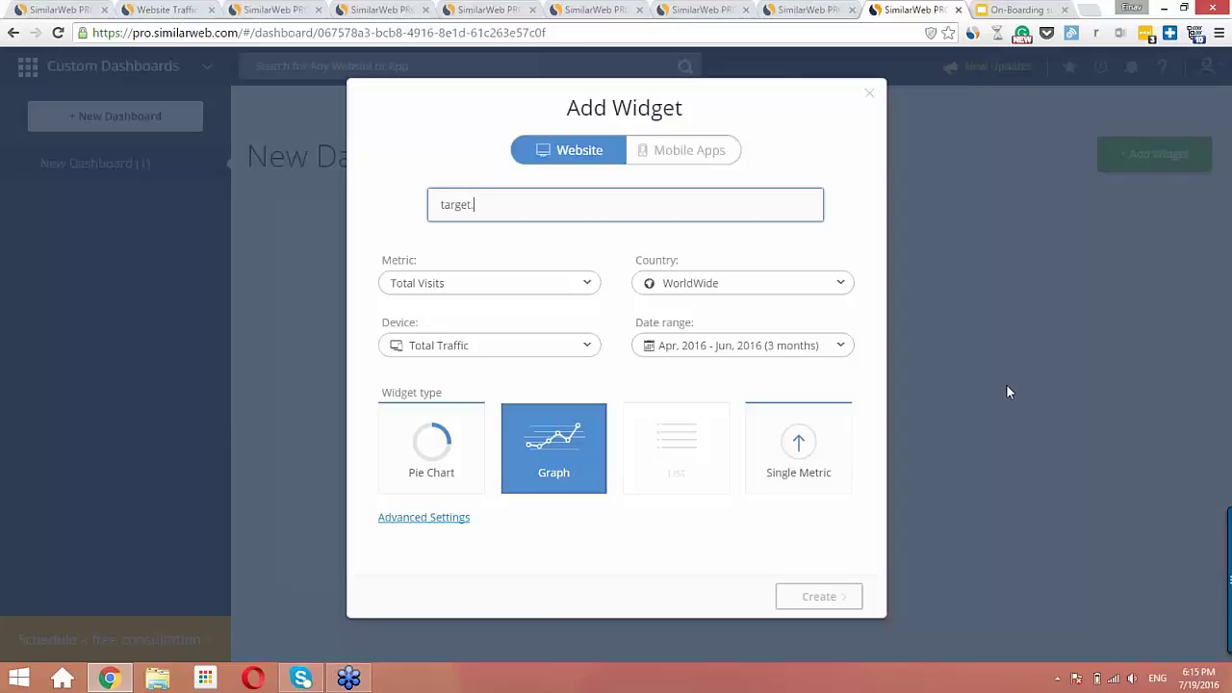
text(com)
key(Return)
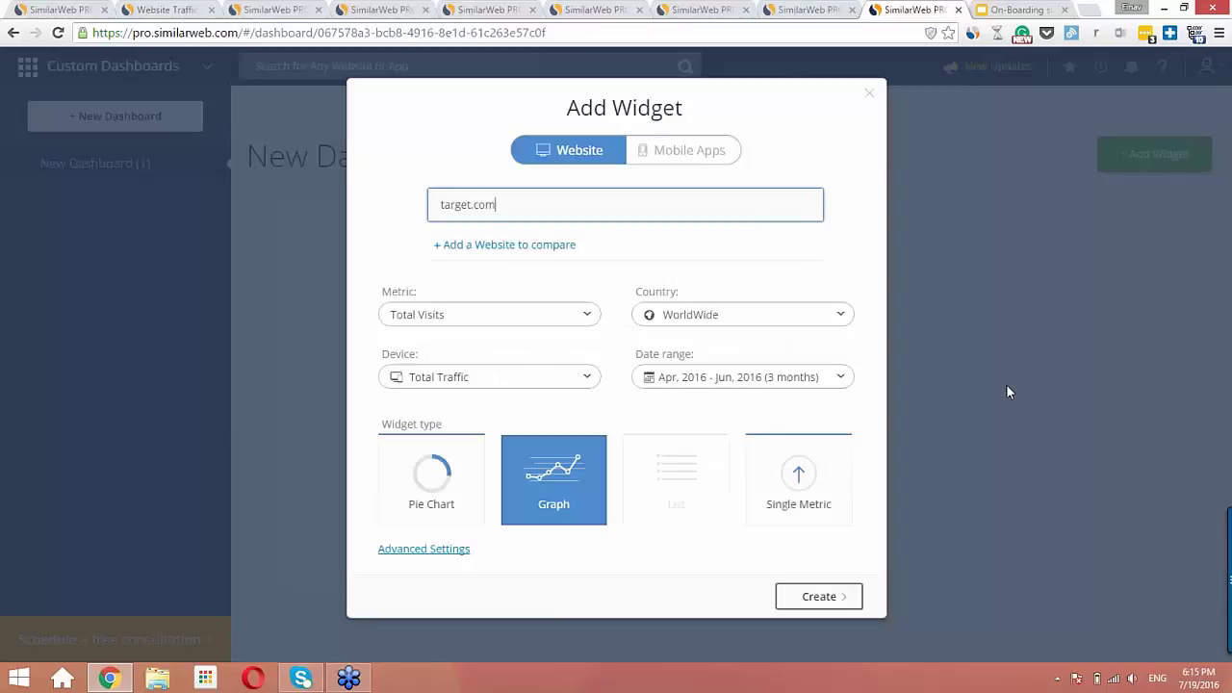
click(563, 245)
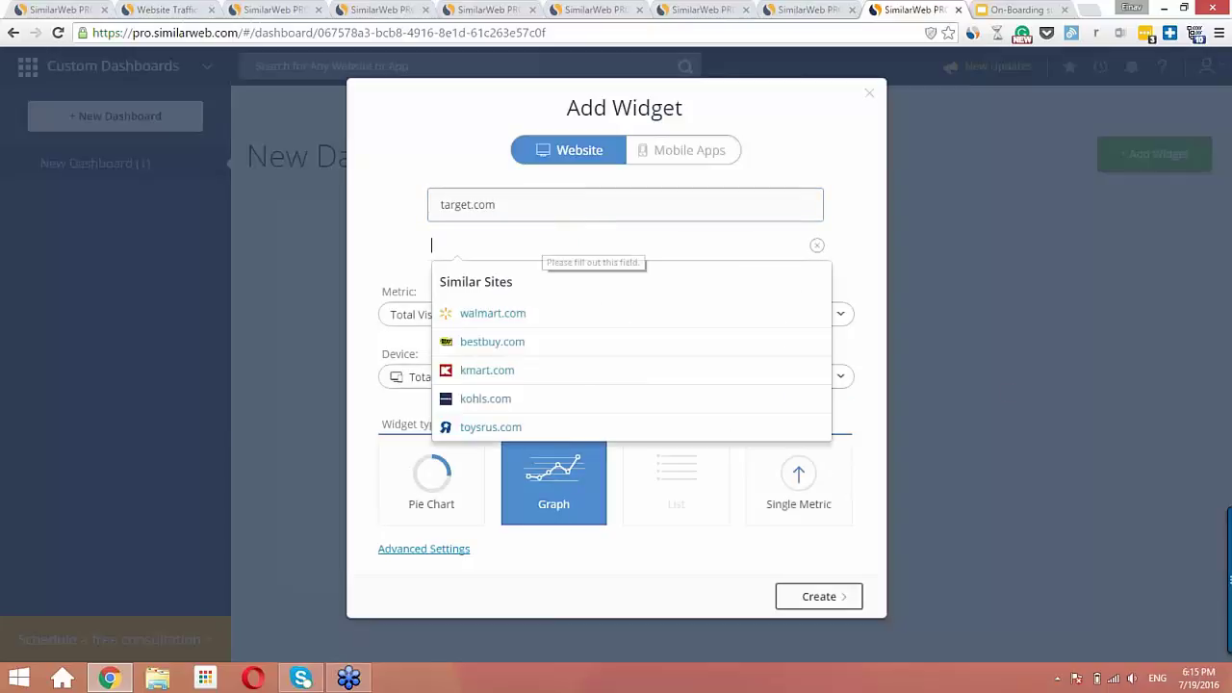
click(469, 318)
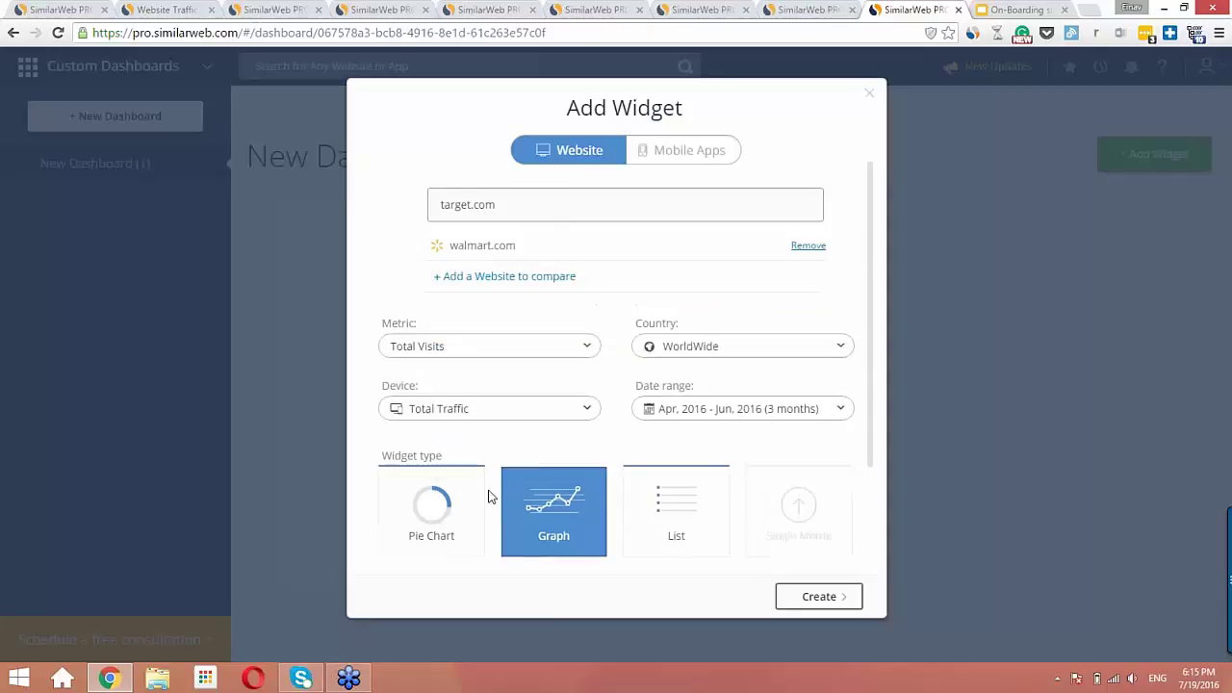
click(587, 356)
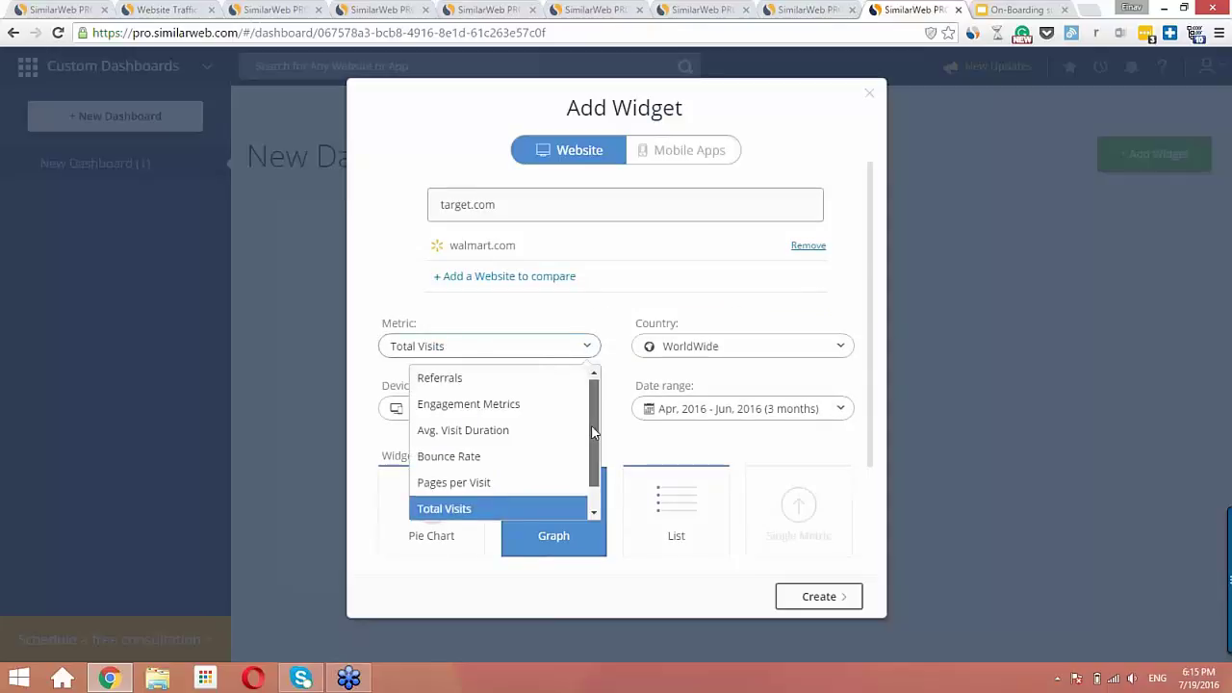
drag(589, 418, 587, 461)
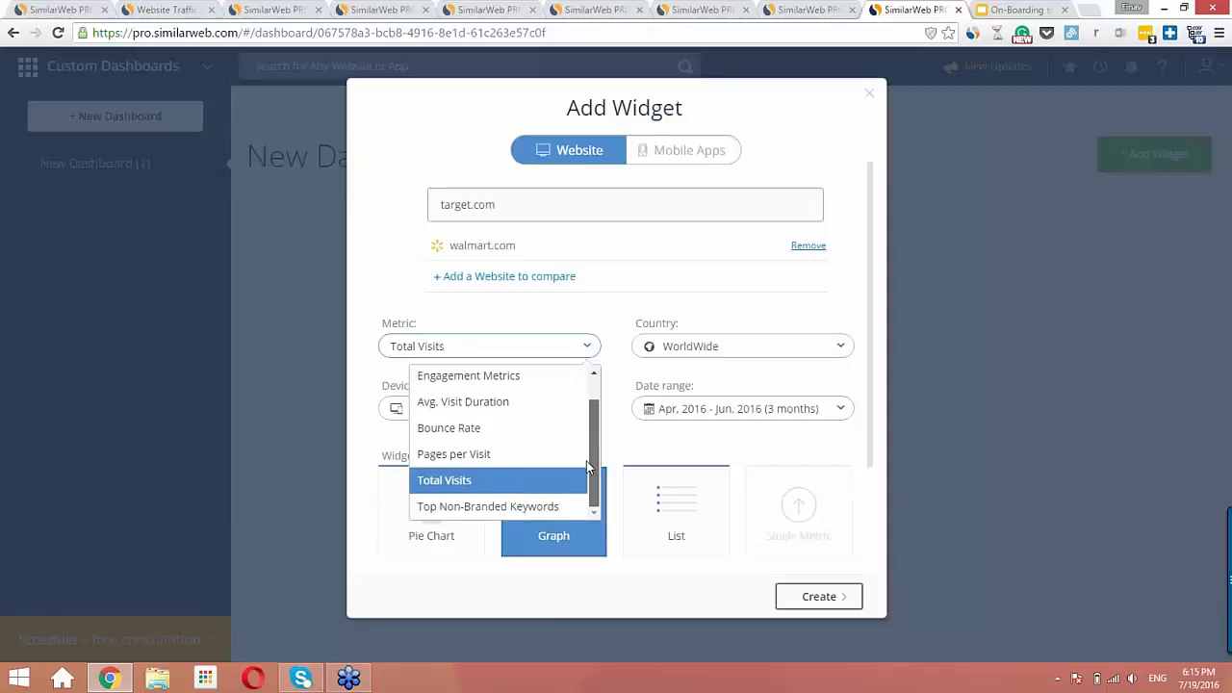
click(533, 511)
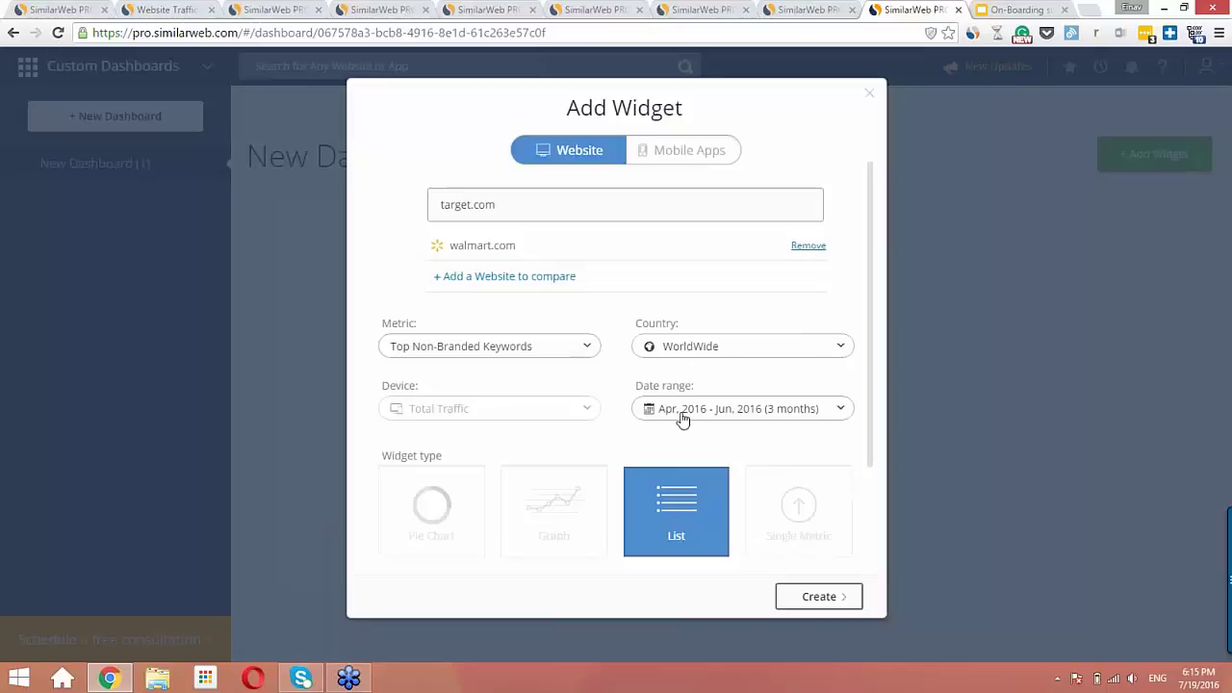
click(818, 597)
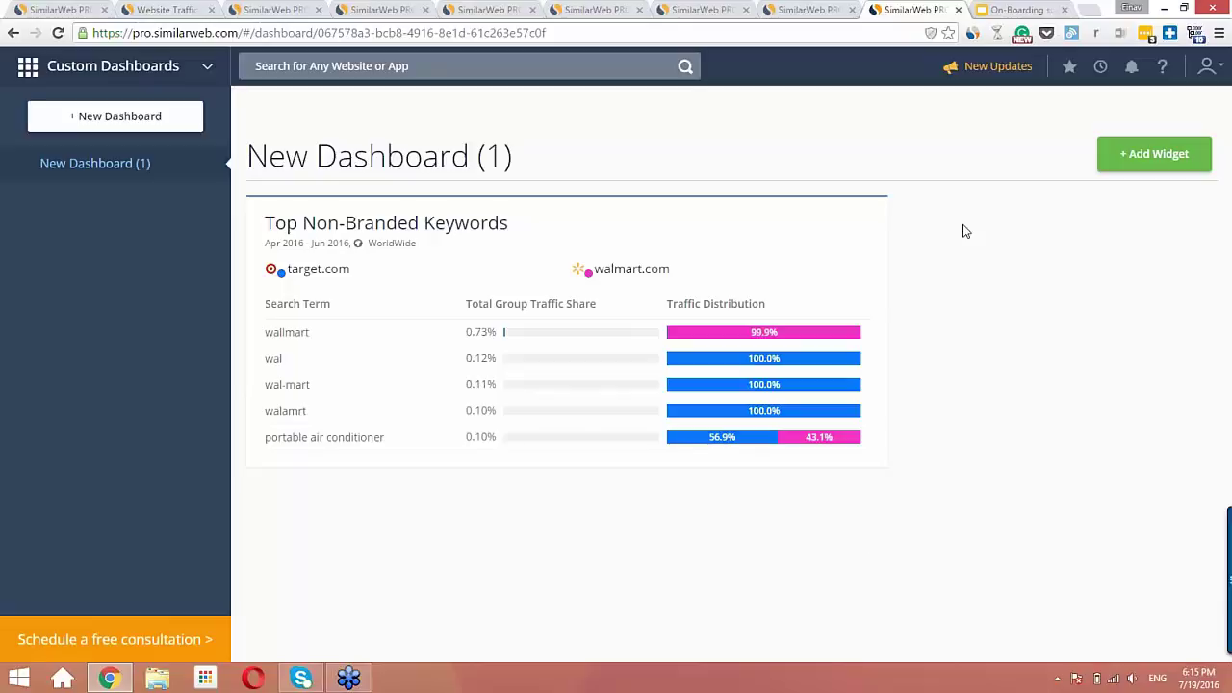
click(1011, 12)
Step: Present the 'On-Boarding summary part' deck full screen through its final contact slide
click(1011, 81)
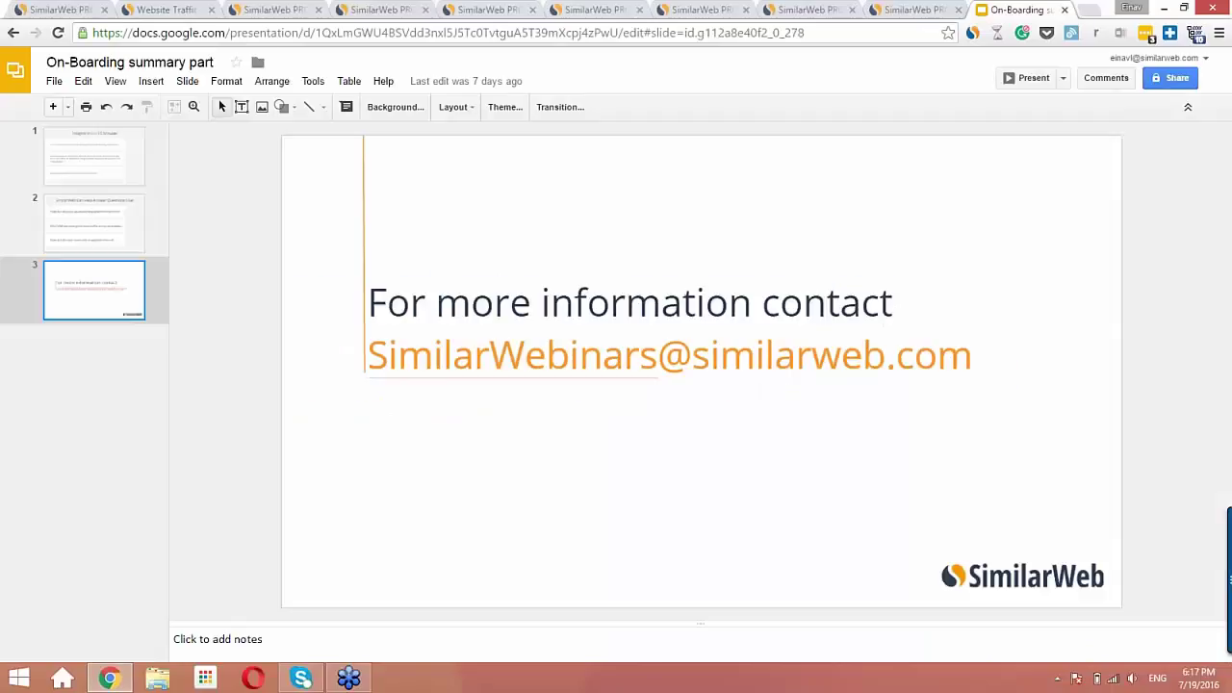
Step: Return from the Website Traffic tab to target.com's SimilarWeb PRO analysis
click(145, 11)
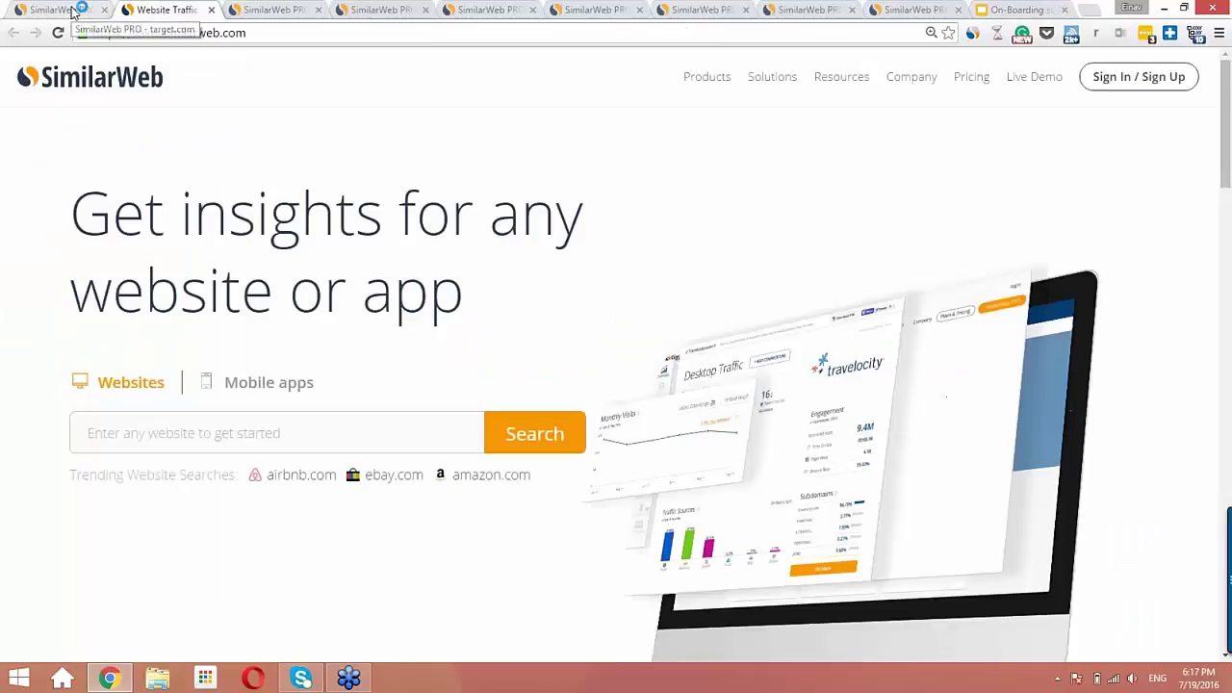
click(79, 20)
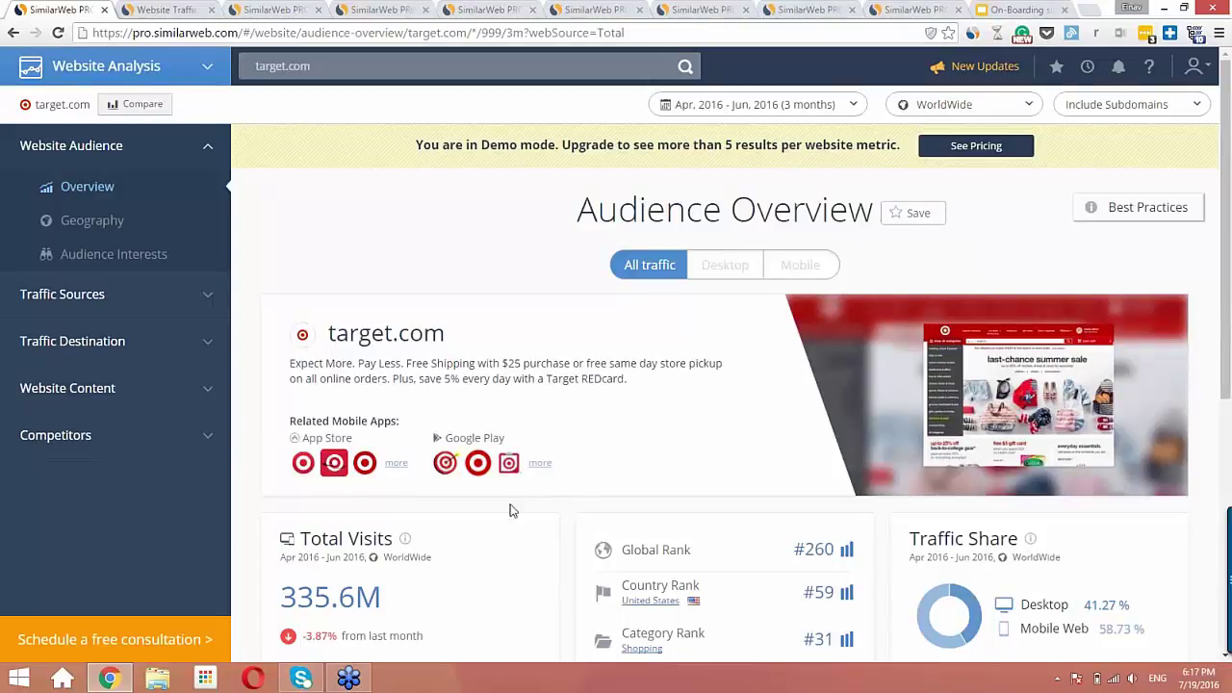
click(138, 256)
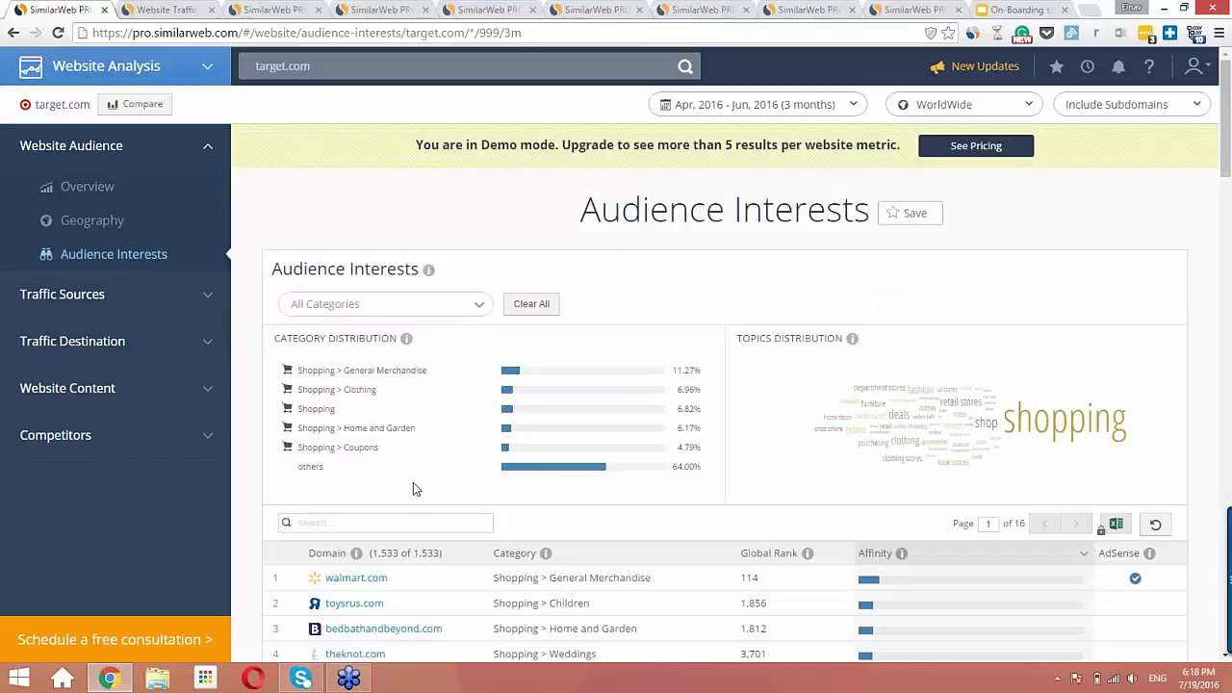
scroll(474, 523, down, 5)
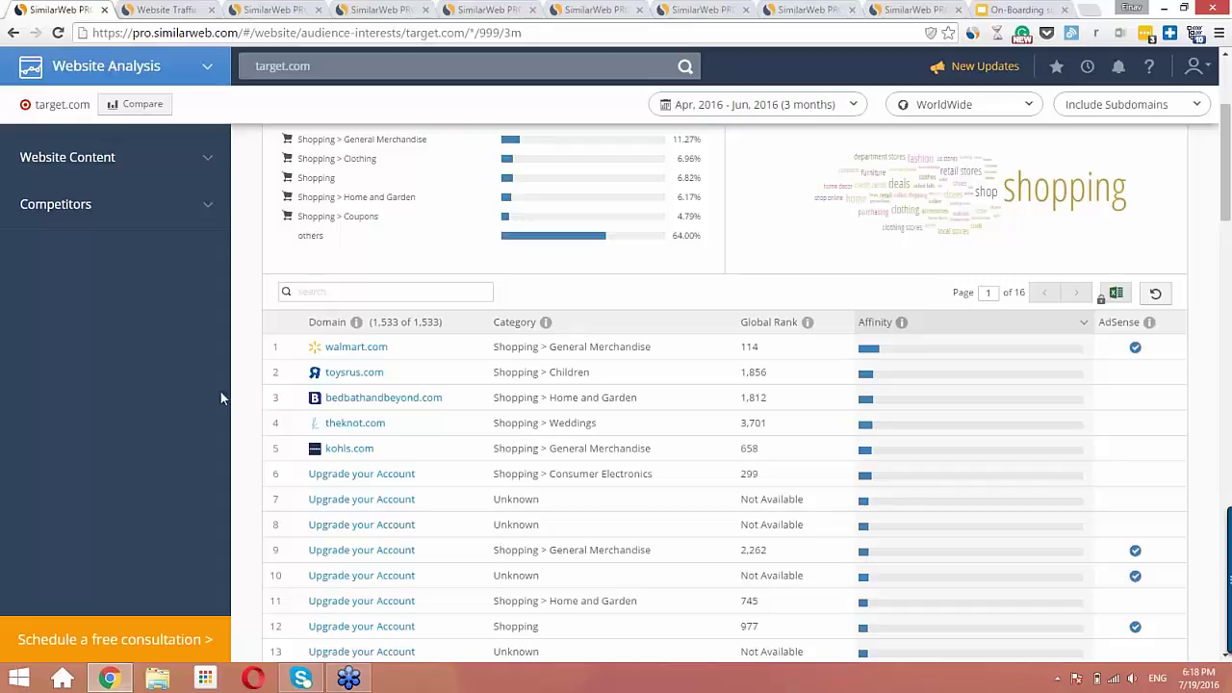
mouse_move(346, 379)
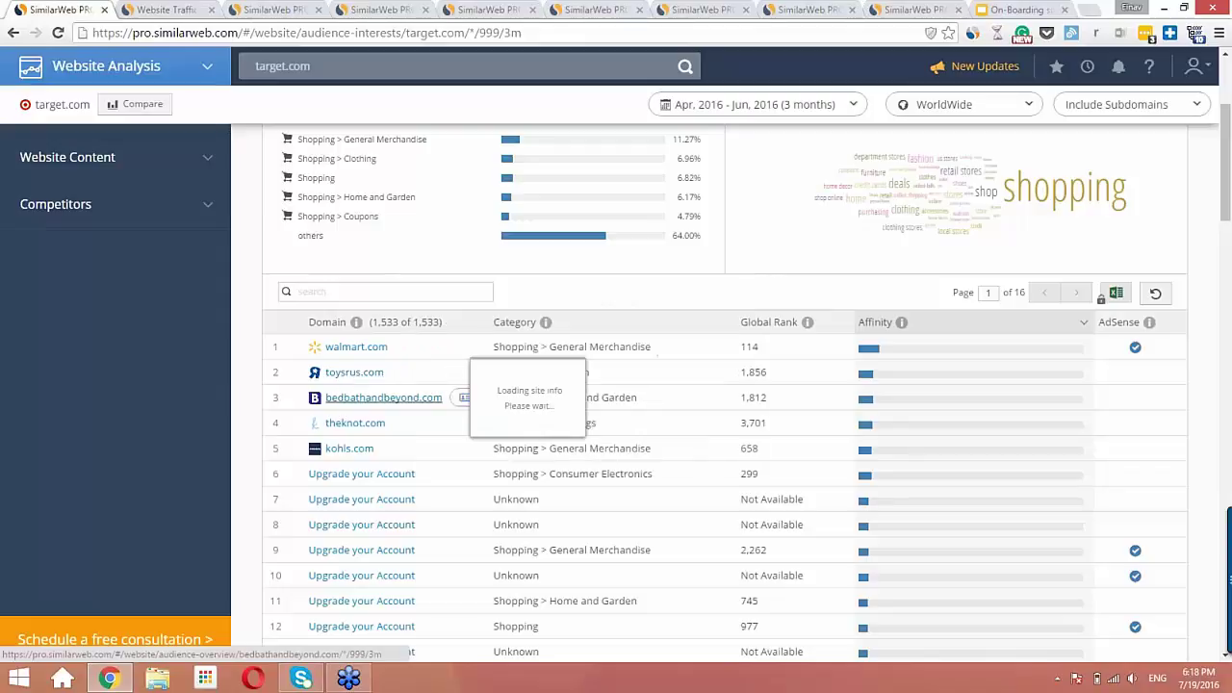
mouse_move(337, 425)
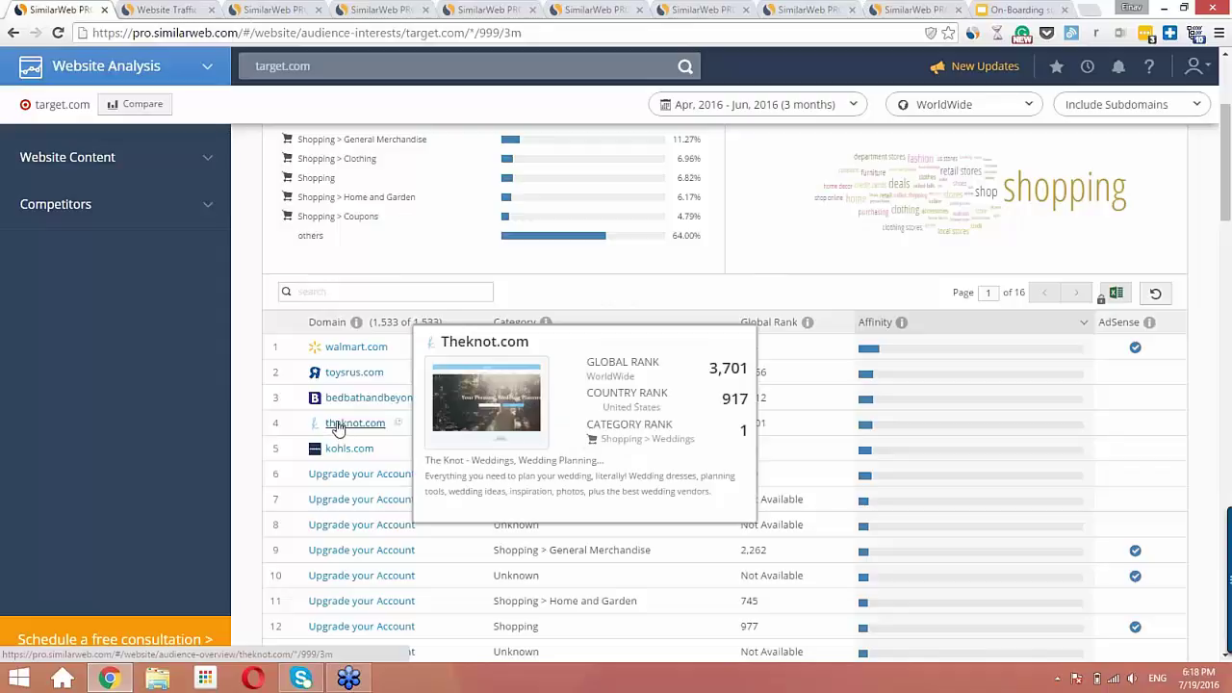